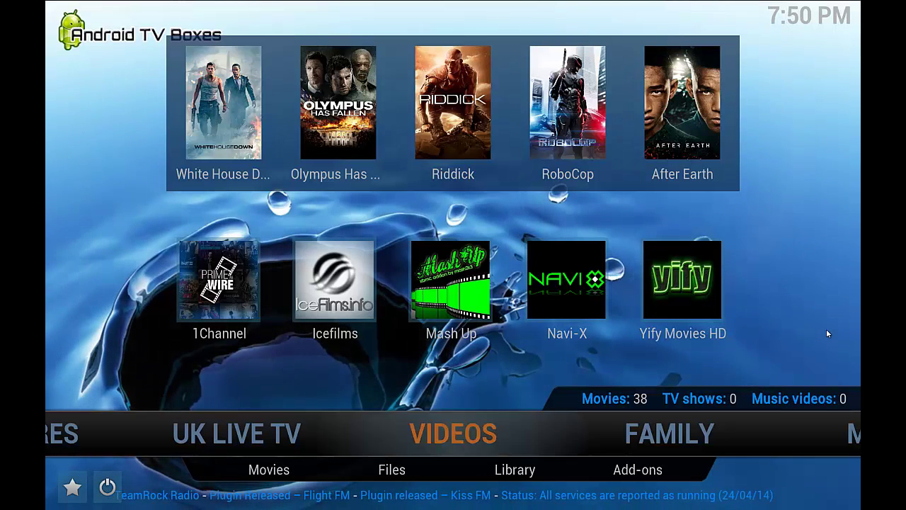
- Open the Programs section from the home screen
{"action": "key", "text": "Right"}
{"action": "key", "text": "Right"}
{"action": "key", "text": "Right"}
{"action": "key", "text": "Return"}
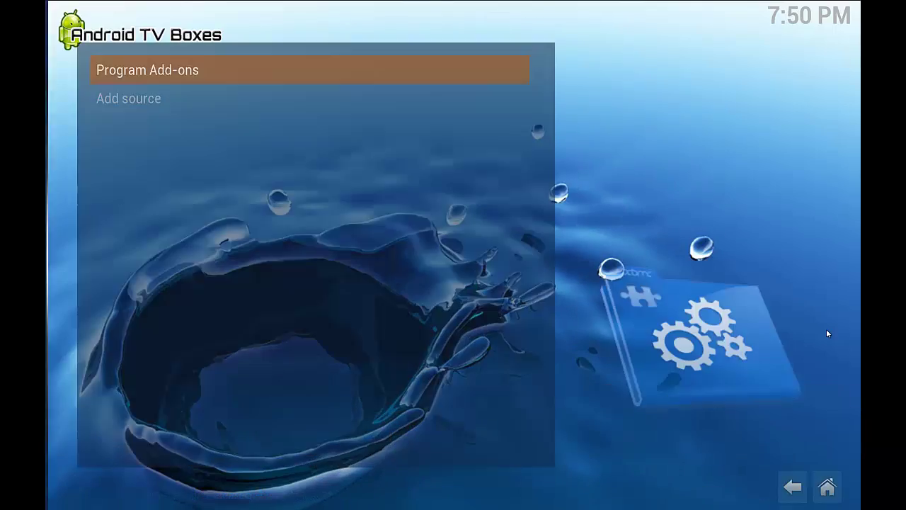
- Open the add-on settings of USB-SDCARD WIZARD in the Program Add-ons list
{"action": "key", "text": "Down"}
{"action": "key", "text": "Down"}
{"action": "key", "text": "Down"}
{"action": "key", "text": "Down"}
{"action": "key", "text": "Down"}
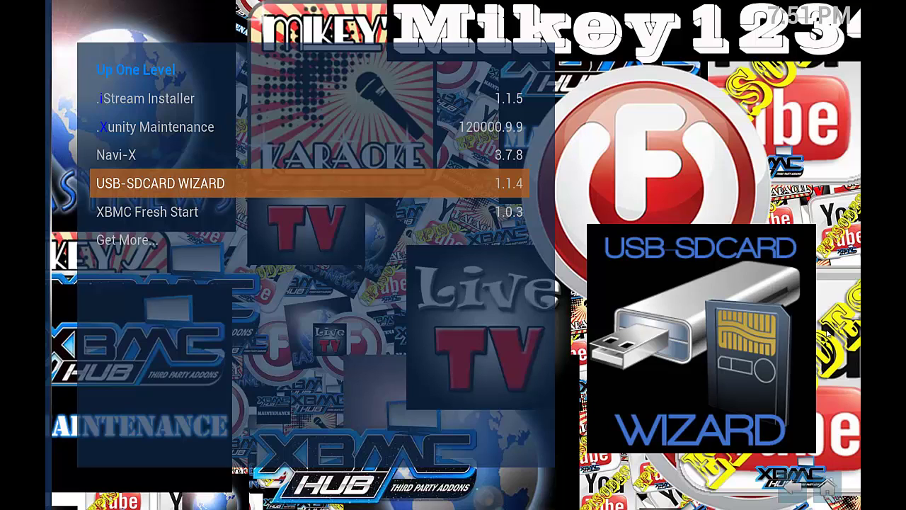
{"action": "key", "text": "c"}
{"action": "key", "text": "Down"}
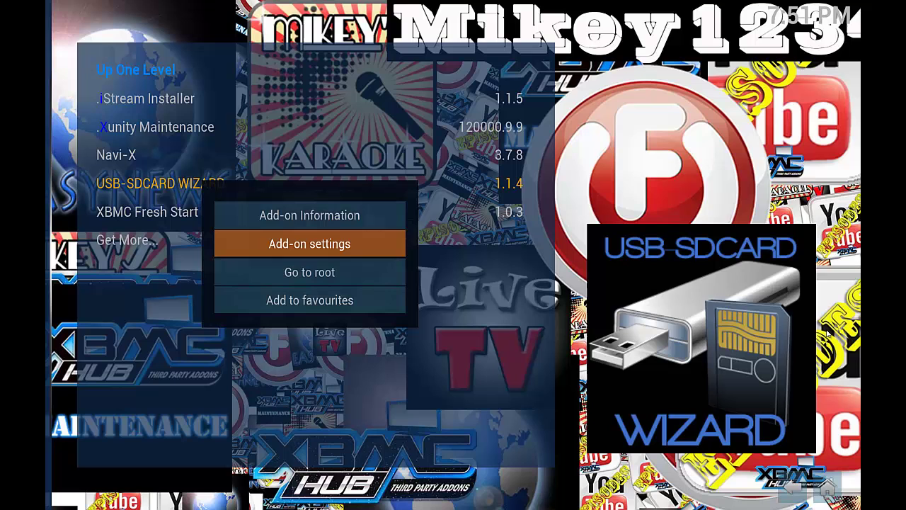
{"action": "key", "text": "Return"}
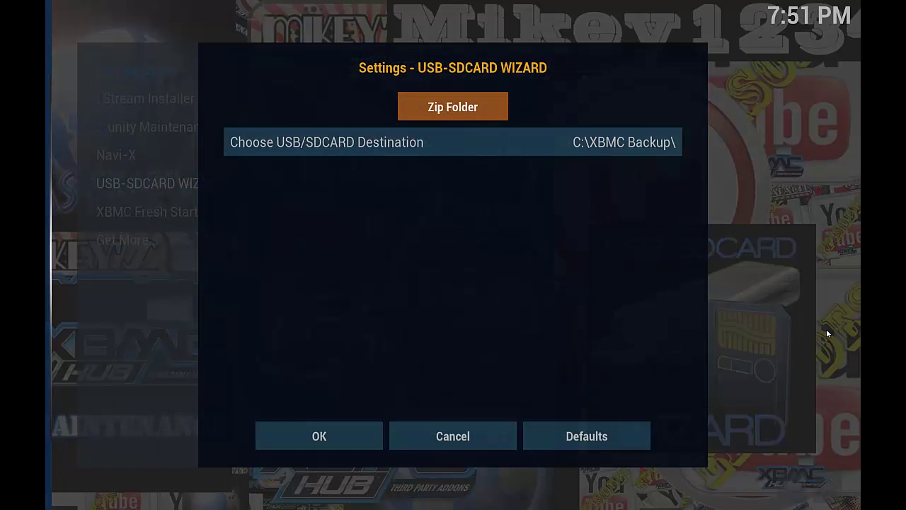
- View the folder chooser for the USB/SDCARD destination, and cancel both it and the wizard settings
{"action": "key", "text": "Down"}
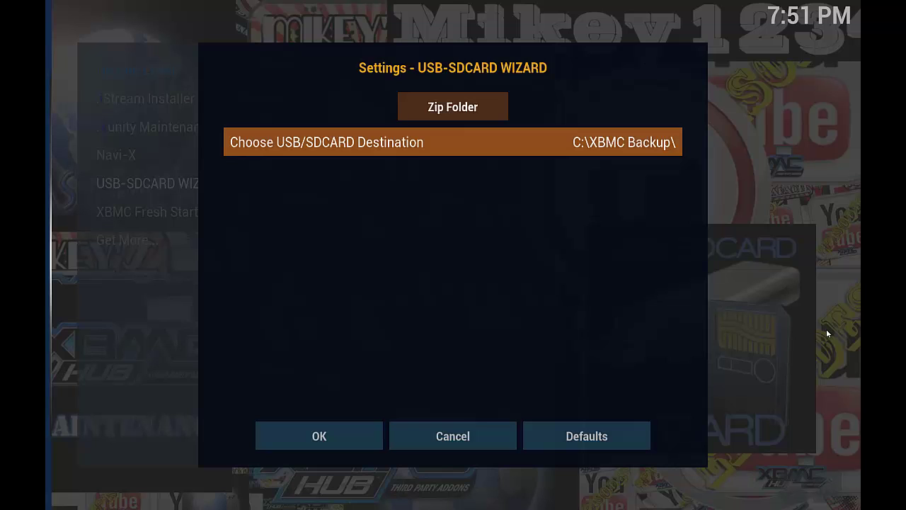
{"action": "key", "text": "Return"}
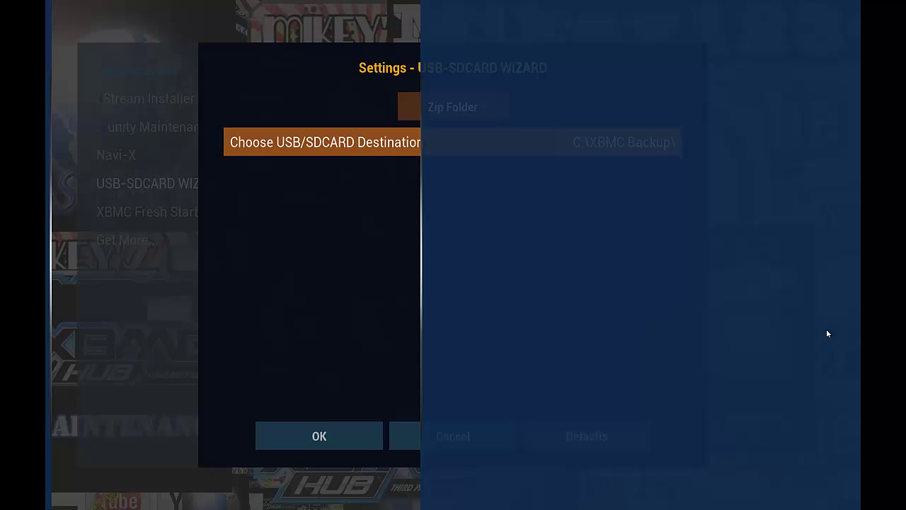
{"action": "key", "text": "Escape"}
{"action": "key", "text": "Down"}
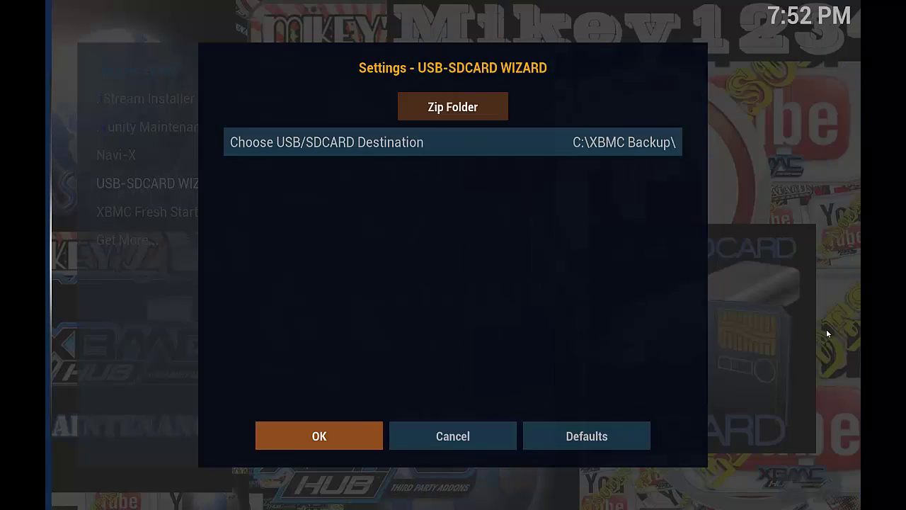
{"action": "key", "text": "Right"}
{"action": "key", "text": "Return"}
- Launch USB-SDCARD WIZARD and open its Backup options
{"action": "key", "text": "Return"}
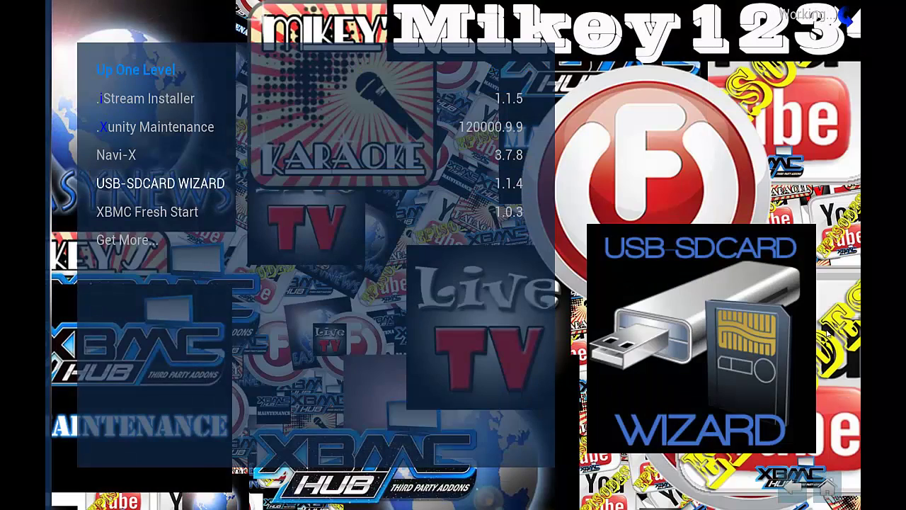
{"action": "key", "text": "Down"}
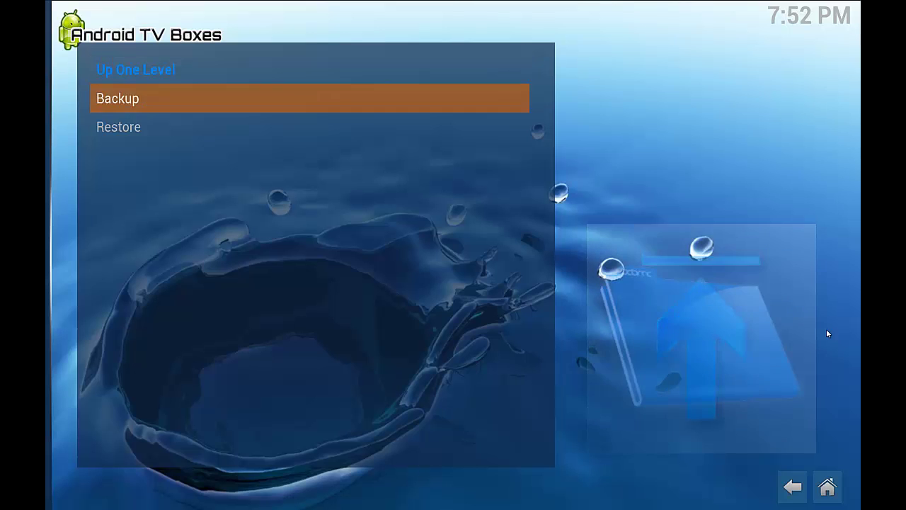
{"action": "key", "text": "Return"}
- Review the available backup options, from FULL BACKUP down to Backup RssFeeds.xml
{"action": "key", "text": "Down"}
{"action": "key", "text": "Down"}
{"action": "key", "text": "Down"}
{"action": "key", "text": "Down"}
{"action": "key", "text": "Down"}
{"action": "key", "text": "Down"}
{"action": "key", "text": "Down"}
{"action": "key", "text": "Down"}
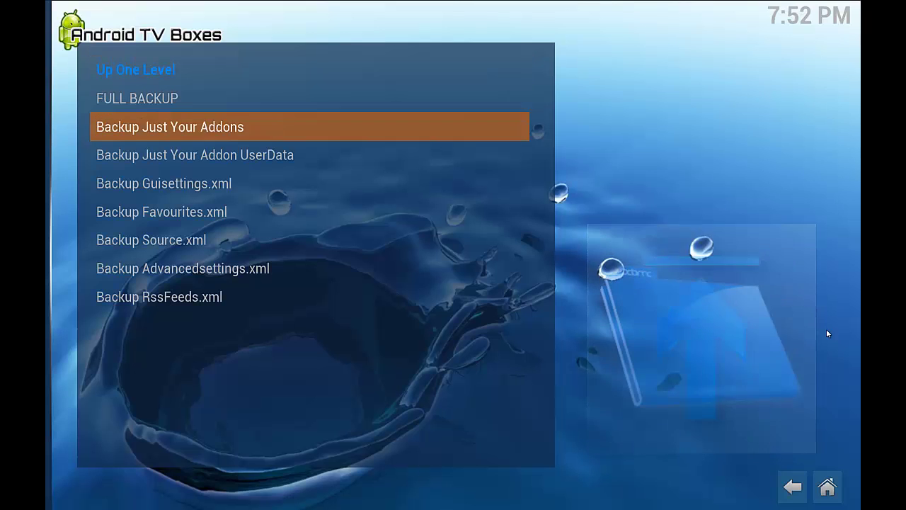
{"action": "key", "text": "Up"}
{"action": "key", "text": "Up"}
{"action": "key", "text": "Up"}
{"action": "key", "text": "Up"}
{"action": "key", "text": "Up"}
{"action": "key", "text": "Up"}
{"action": "key", "text": "Up"}
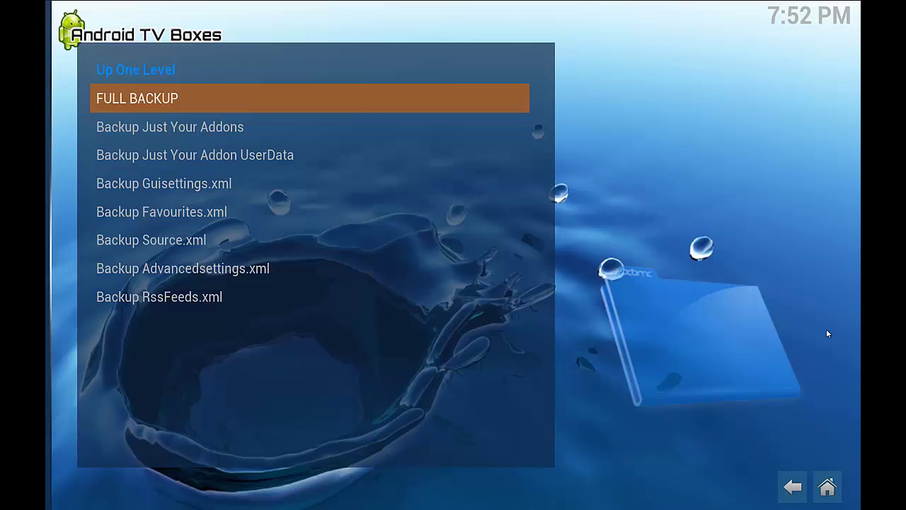
{"action": "key", "text": "Up"}
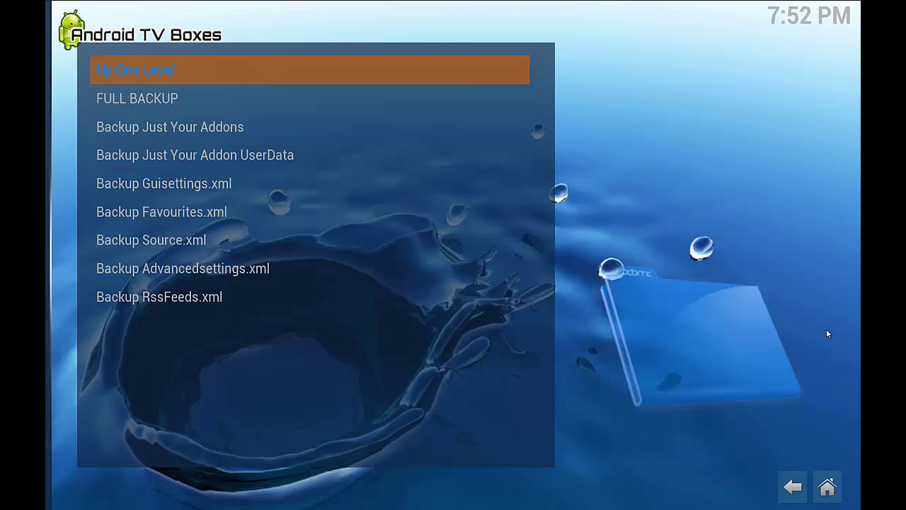
{"action": "key", "text": "Return"}
{"action": "key", "text": "Right"}
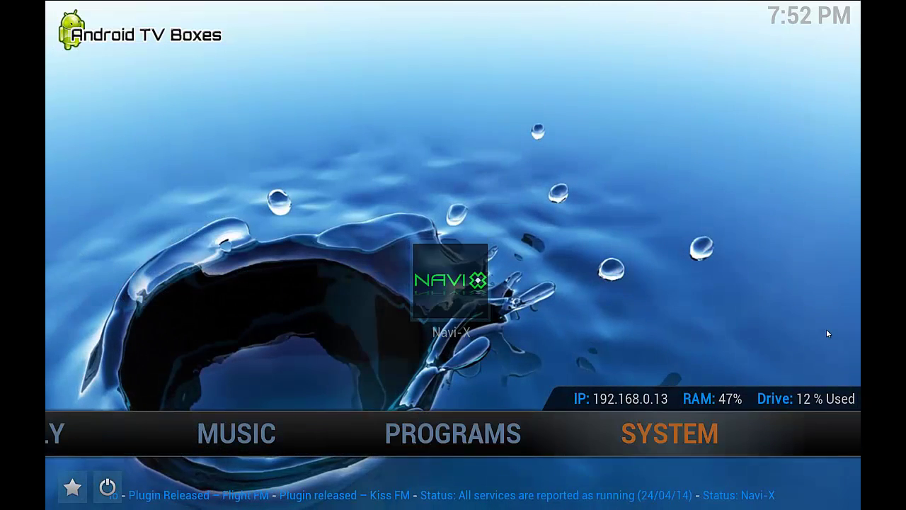
{"action": "key", "text": "Down"}
{"action": "key", "text": "Up"}
{"action": "key", "text": "Left"}
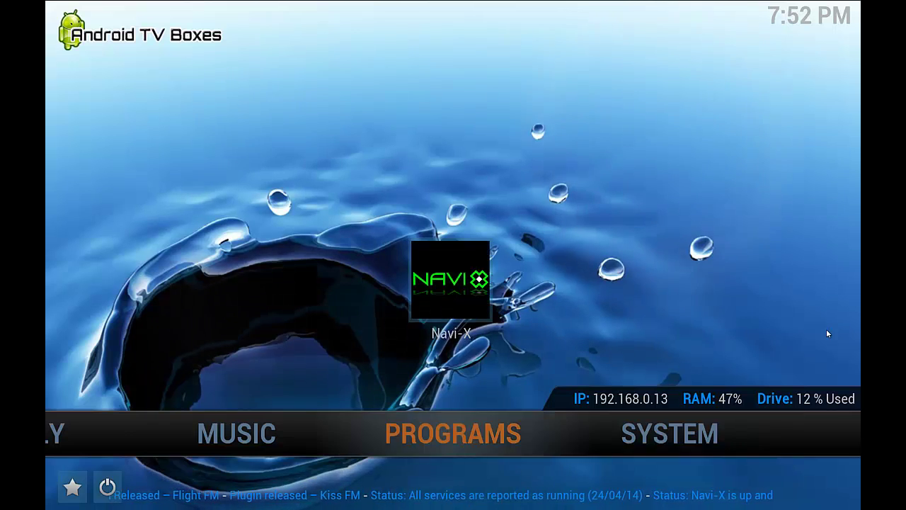
{"action": "key", "text": "Return"}
{"action": "key", "text": "Down"}
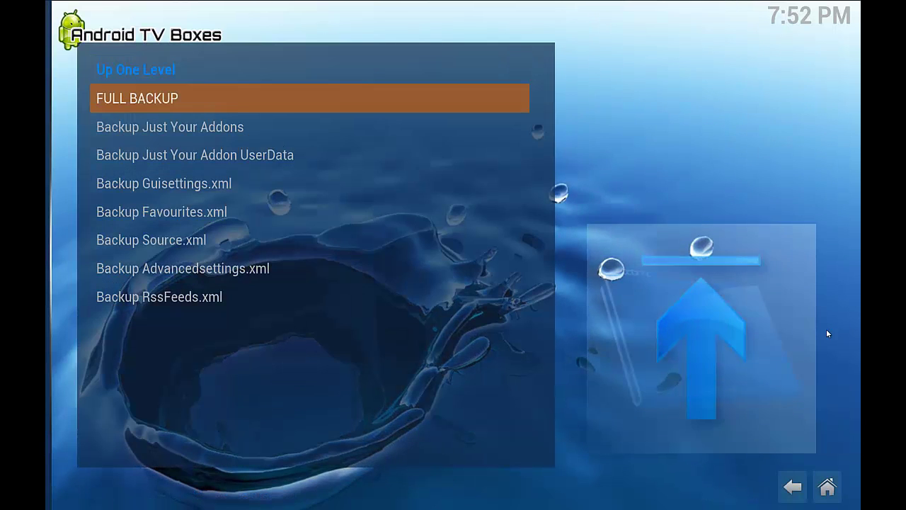
- Go back from the backup options through the wizard's main list to the Program Add-ons list
{"action": "key", "text": "Up"}
{"action": "key", "text": "Return"}
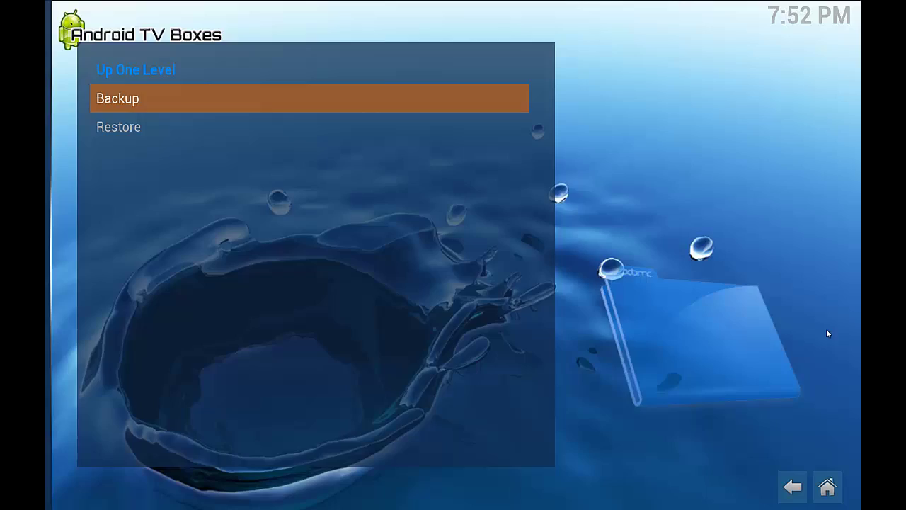
{"action": "key", "text": "Down"}
{"action": "key", "text": "Up"}
{"action": "key", "text": "Up"}
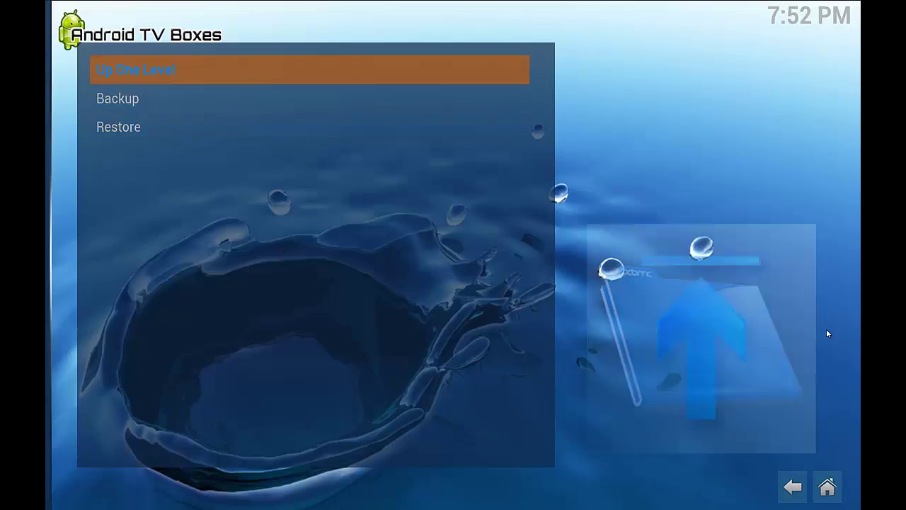
{"action": "key", "text": "Return"}
- Run XBMC Fresh Start and confirm restoring the XBMC configuration to default settings
{"action": "key", "text": "Up"}
{"action": "key", "text": "Up"}
{"action": "key", "text": "Down"}
{"action": "key", "text": "Down"}
{"action": "key", "text": "Down"}
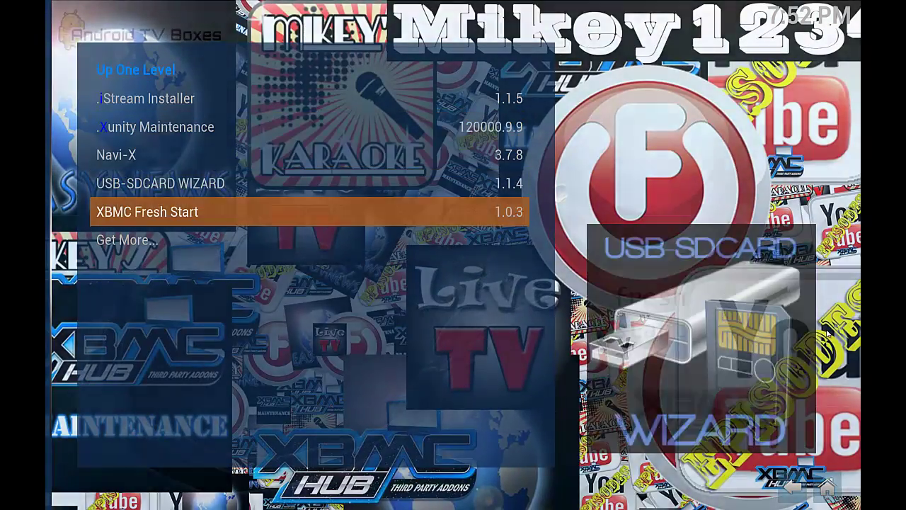
{"action": "key", "text": "Return"}
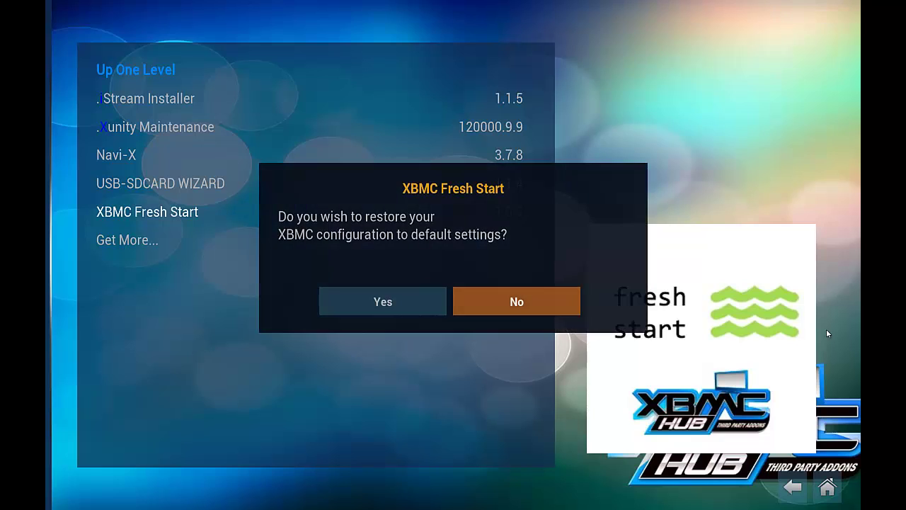
{"action": "key", "text": "Left"}
{"action": "key", "text": "Return"}
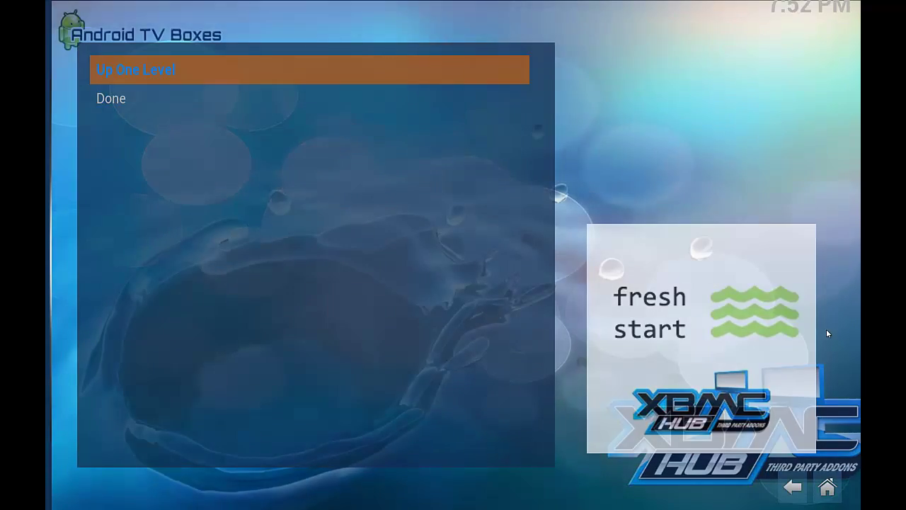
{"action": "key", "text": "Down"}
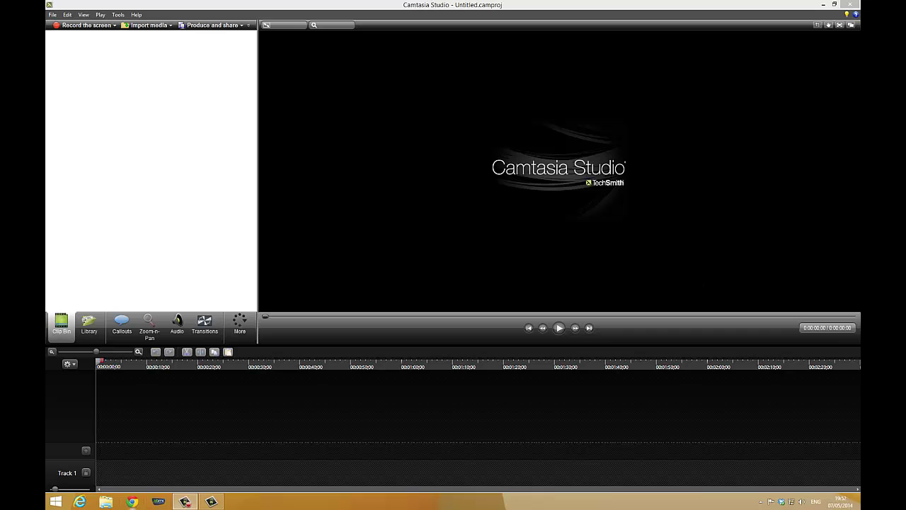
- Switch to File Explorer and open the AppData folder of the user's profile on Local Disk (C:)
{"action": "left_click", "coordinate": [106, 501]}
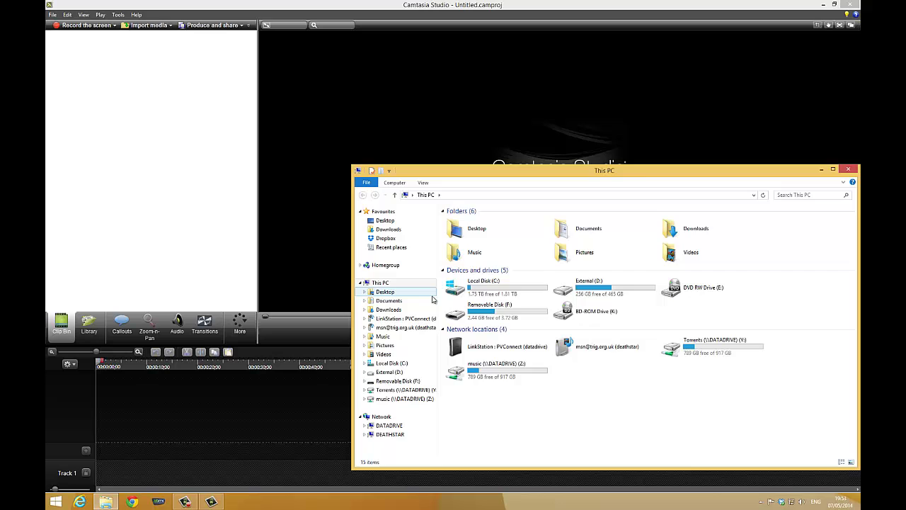
{"action": "double_click", "coordinate": [486, 285]}
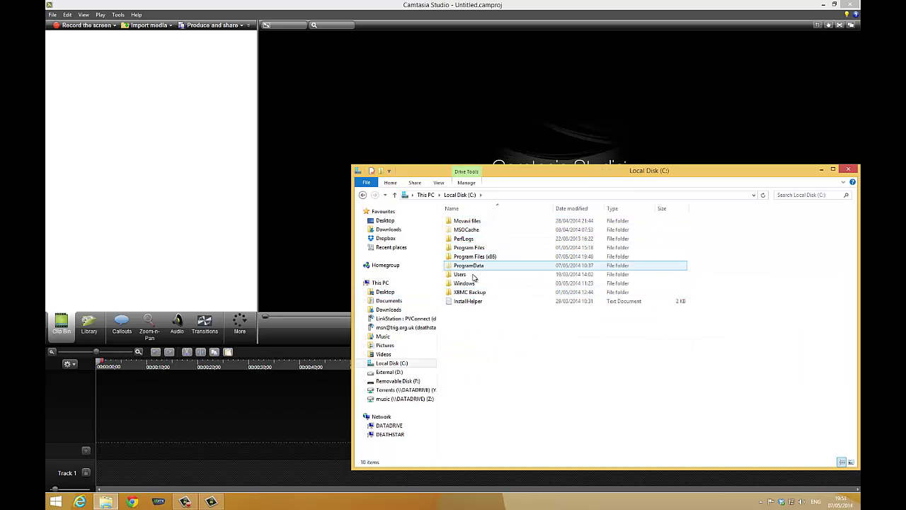
{"action": "double_click", "coordinate": [473, 275]}
{"action": "double_click", "coordinate": [470, 222]}
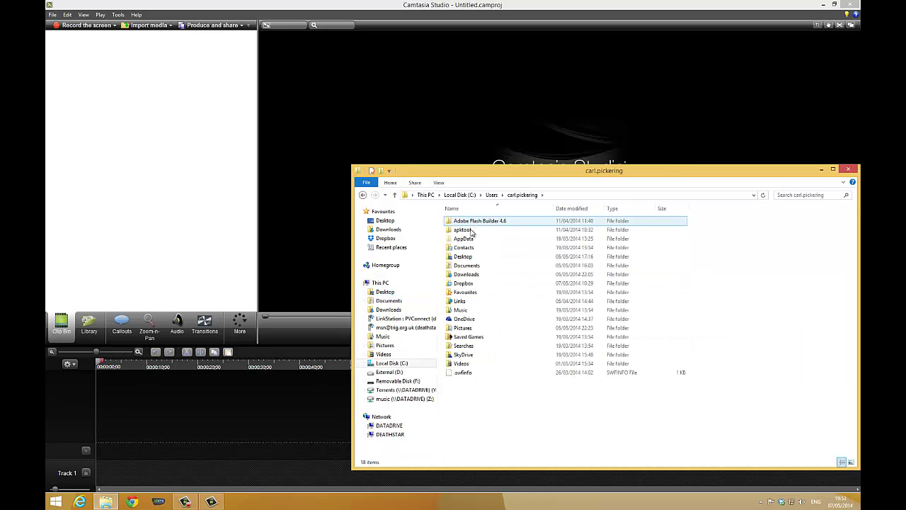
{"action": "double_click", "coordinate": [464, 237]}
- Delete the XBMC folder inside AppData's Roaming folder
{"action": "left_click", "coordinate": [465, 241]}
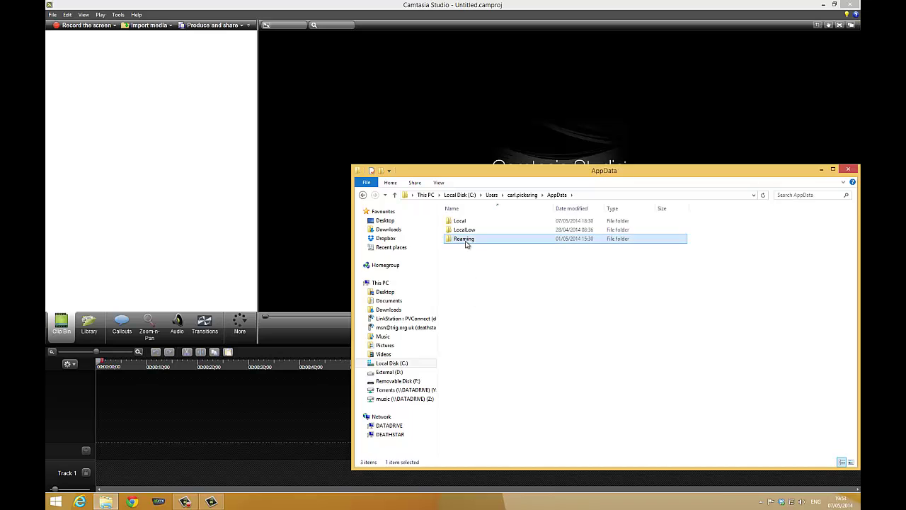
{"action": "double_click", "coordinate": [465, 242]}
{"action": "left_click", "coordinate": [468, 390]}
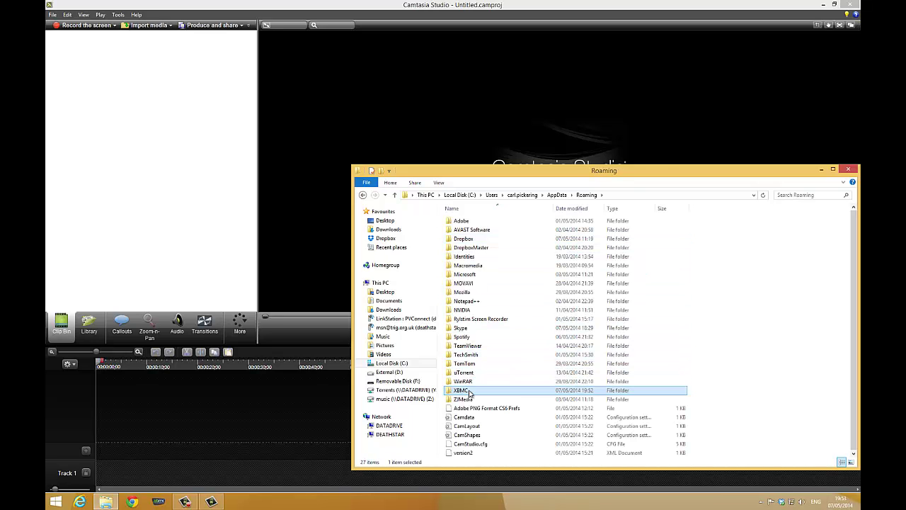
{"action": "key", "text": "Delete"}
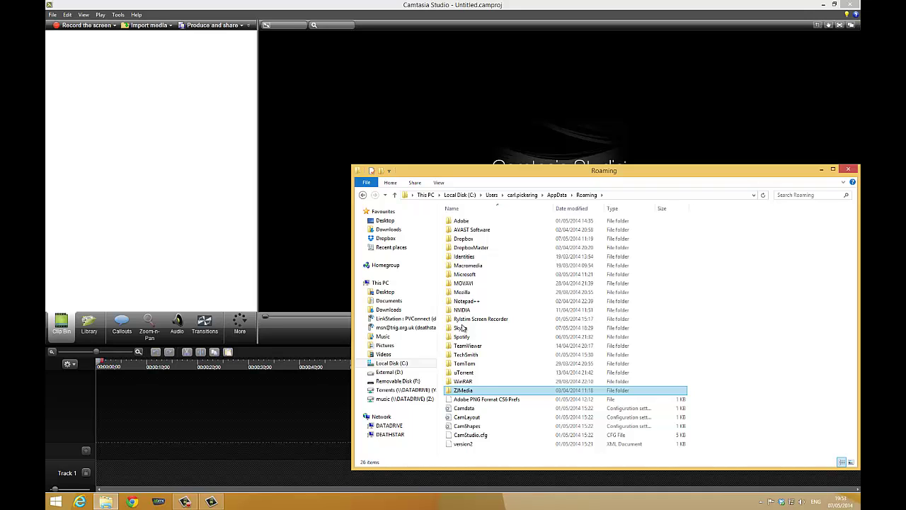
- Relaunch XBMC and look through the sections of its home menu
{"action": "left_click", "coordinate": [162, 501]}
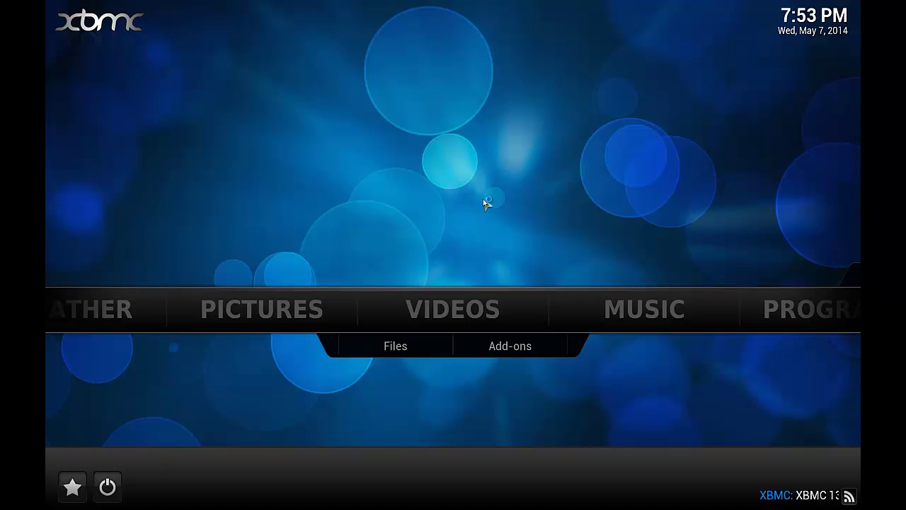
{"action": "key", "text": "Right"}
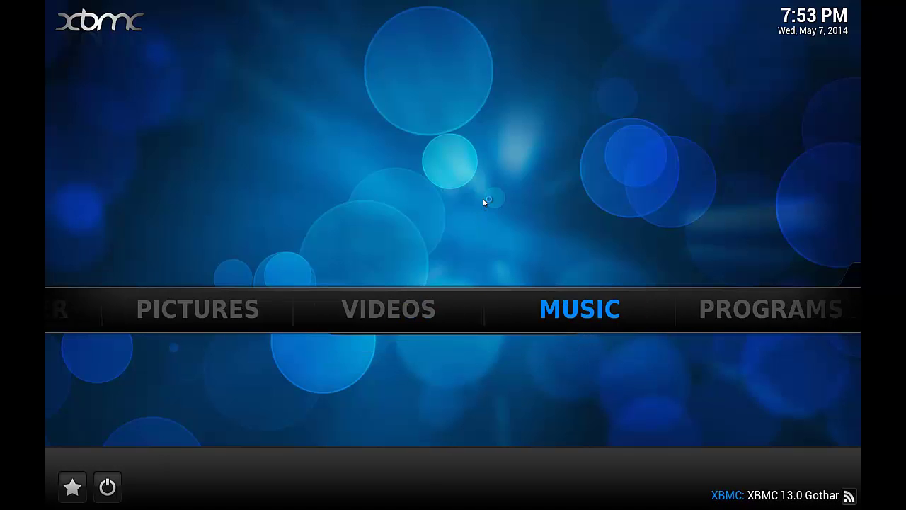
{"action": "key", "text": "Right"}
{"action": "key", "text": "Right"}
{"action": "key", "text": "Left"}
{"action": "key", "text": "Left"}
{"action": "key", "text": "Left"}
{"action": "key", "text": "Left"}
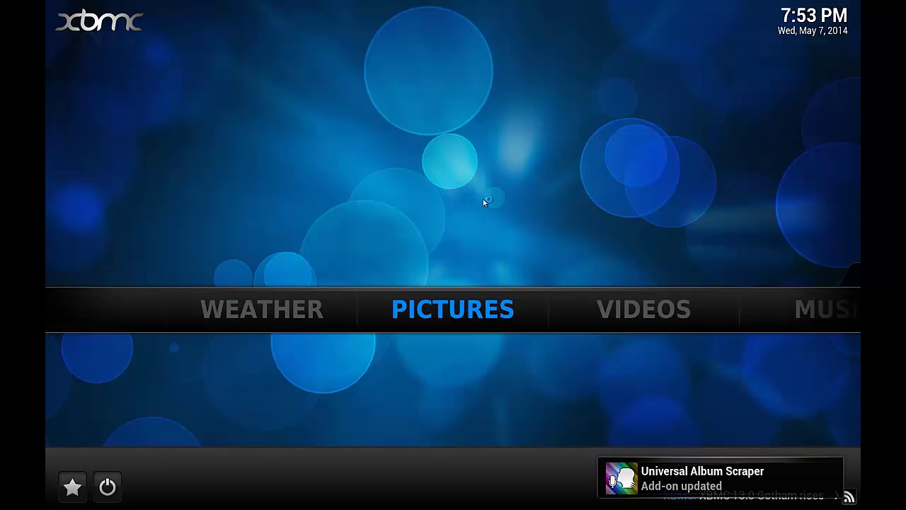
{"action": "key", "text": "Right"}
{"action": "key", "text": "Right"}
{"action": "key", "text": "Right"}
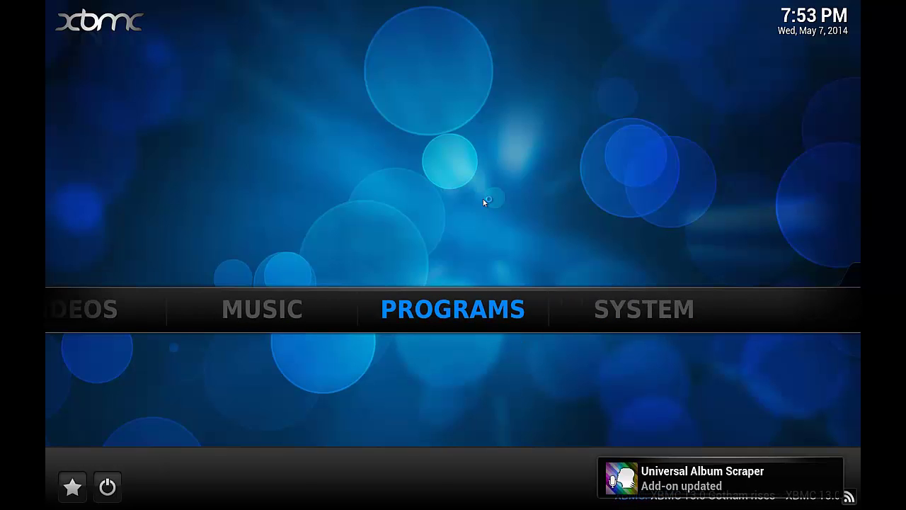
- Open the Add-ons page of the System settings
{"action": "key", "text": "Right"}
{"action": "key", "text": "Down"}
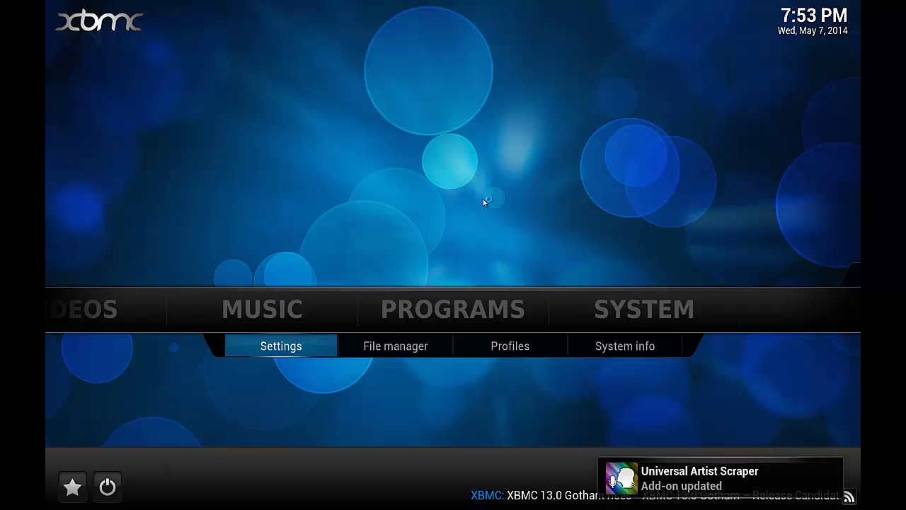
{"action": "key", "text": "Return"}
{"action": "key", "text": "Down"}
{"action": "key", "text": "Down"}
{"action": "key", "text": "Down"}
{"action": "key", "text": "Down"}
{"action": "key", "text": "Down"}
{"action": "key", "text": "Down"}
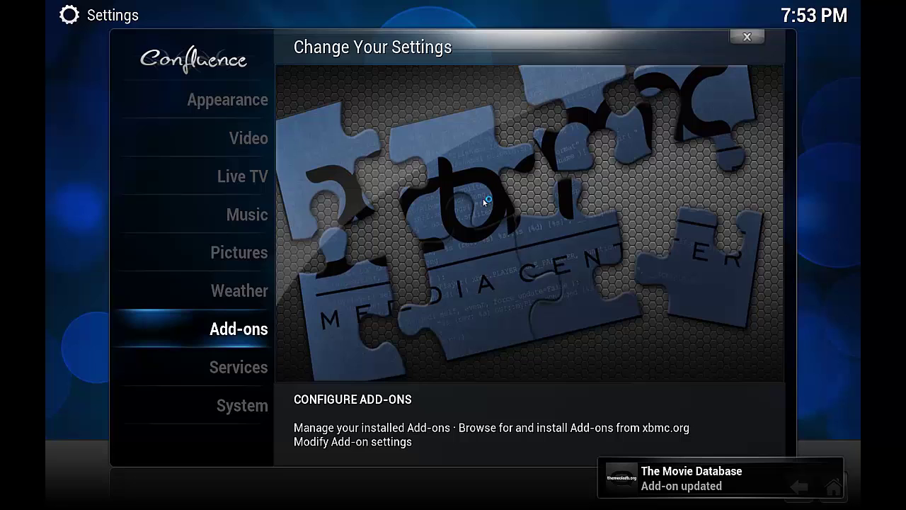
{"action": "key", "text": "Return"}
{"action": "key", "text": "Return"}
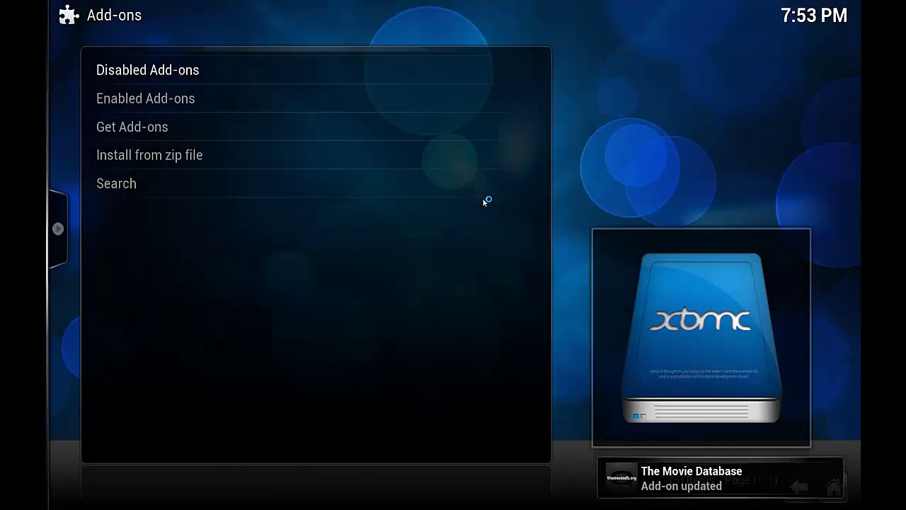
- Start an add-on installation from a zip file and browse to Removable disk (F:)
{"action": "key", "text": "Down"}
{"action": "key", "text": "Down"}
{"action": "key", "text": "Down"}
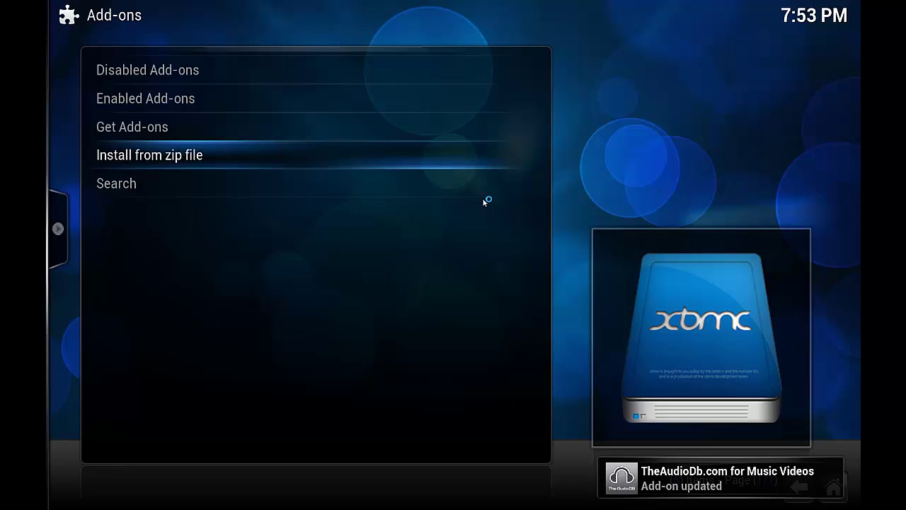
{"action": "key", "text": "Return"}
{"action": "key", "text": "Down"}
{"action": "key", "text": "Down"}
{"action": "key", "text": "Down"}
{"action": "key", "text": "Down"}
{"action": "key", "text": "Down"}
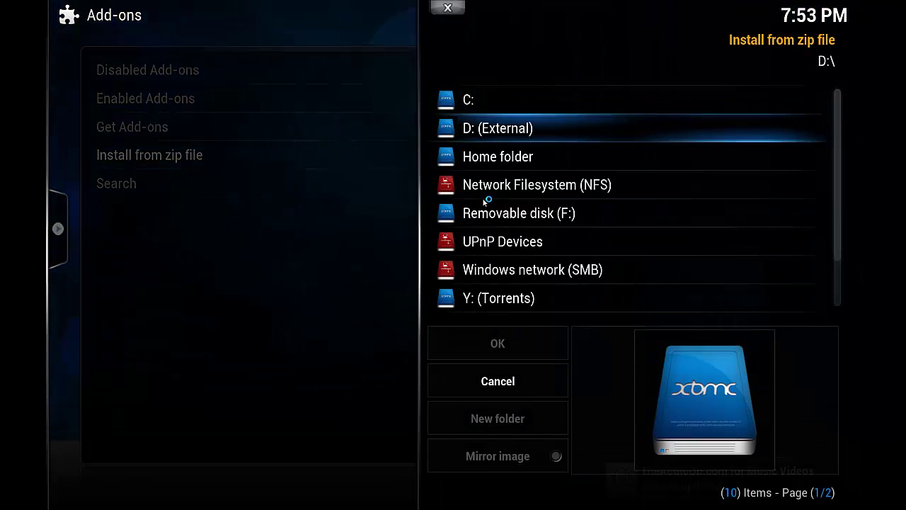
{"action": "key", "text": "Up"}
{"action": "key", "text": "Return"}
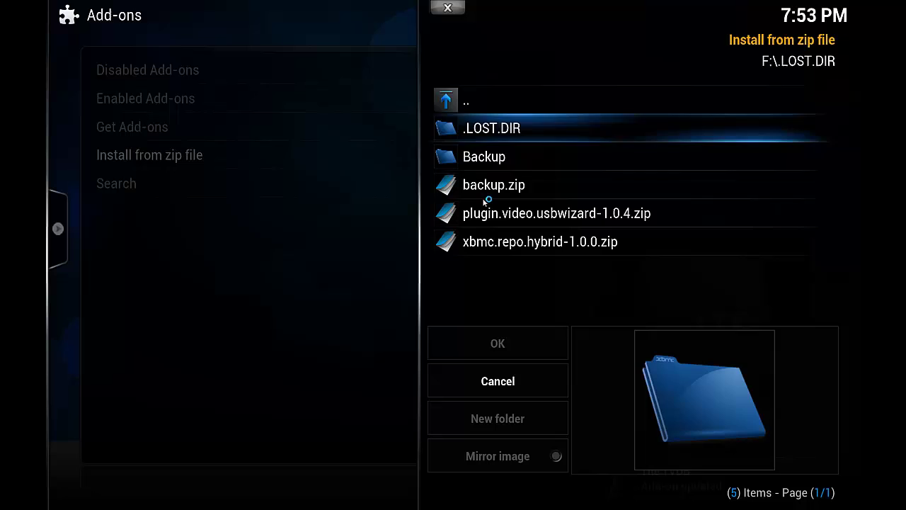
- Install the add-on plugin.video.usbwizard-1.0.4.zip
{"action": "key", "text": "Down"}
{"action": "key", "text": "Down"}
{"action": "key", "text": "Down"}
{"action": "key", "text": "Return"}
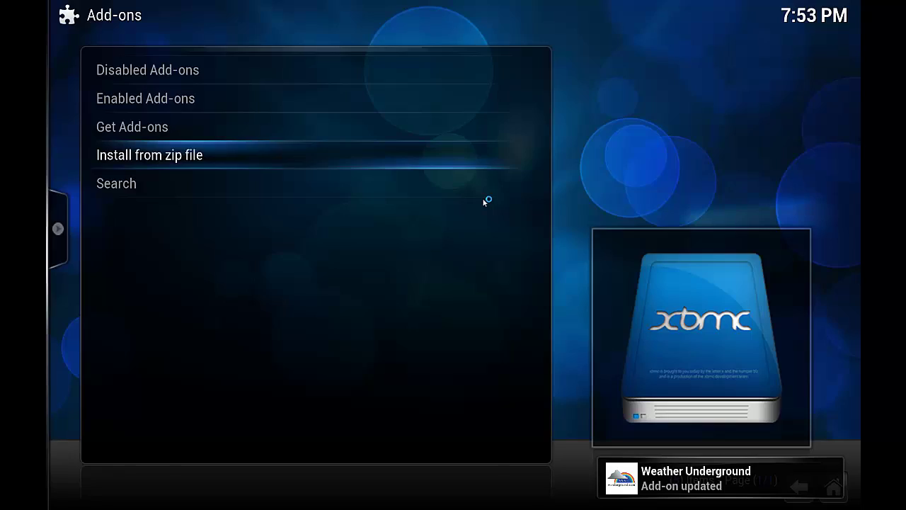
- Open the add-on settings of USB-SDCARD WIZARD from the Programs section
{"action": "key", "text": "Escape"}
{"action": "key", "text": "Escape"}
{"action": "key", "text": "Left"}
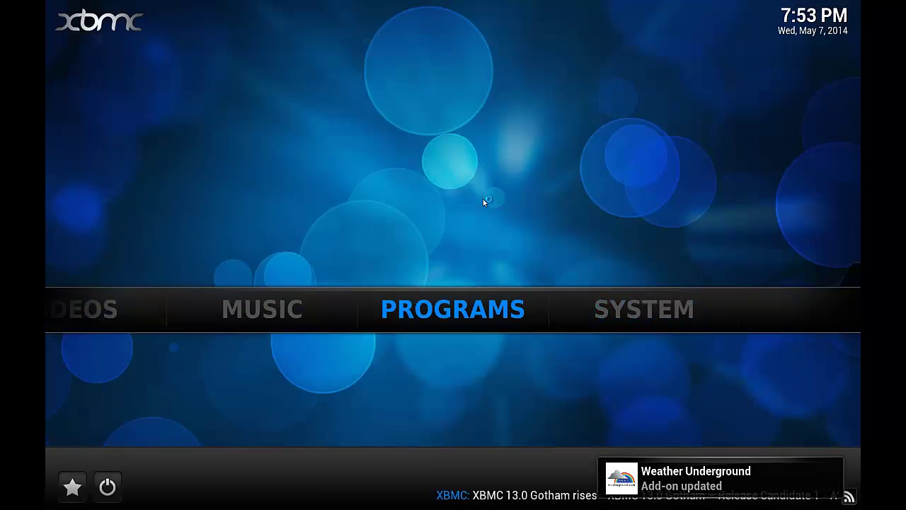
{"action": "key", "text": "Return"}
{"action": "key", "text": "c"}
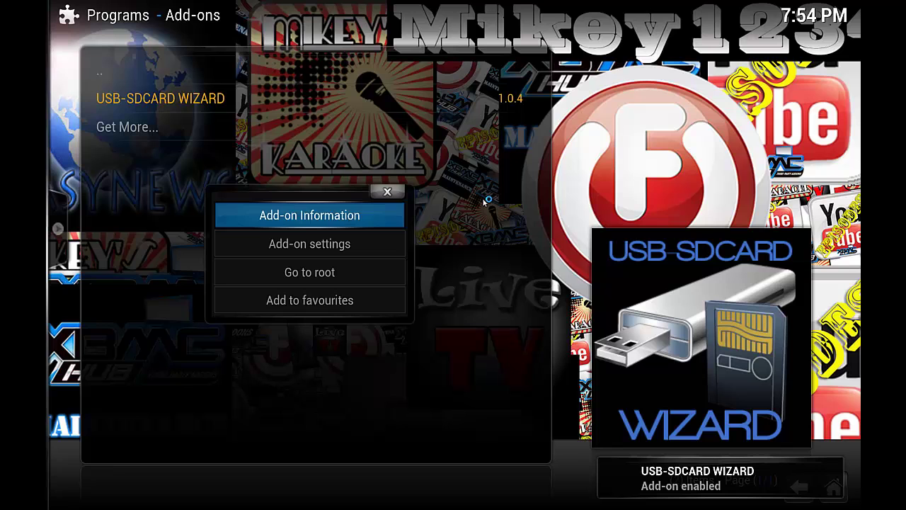
{"action": "key", "text": "Down"}
{"action": "key", "text": "Return"}
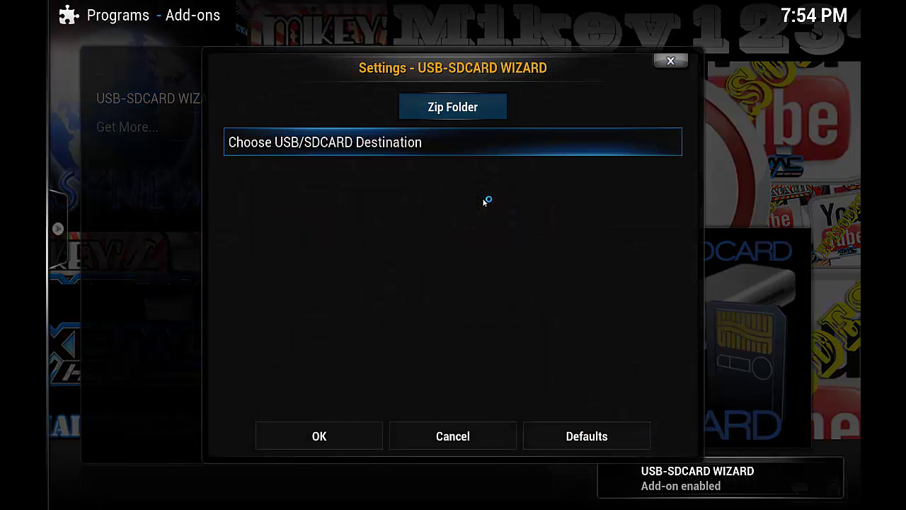
- Set the wizard's USB/SDCARD destination to the XBMC Backup folder on C:
{"action": "key", "text": "Return"}
{"action": "key", "text": "Down"}
{"action": "key", "text": "Up"}
{"action": "key", "text": "Return"}
{"action": "key", "text": "Down"}
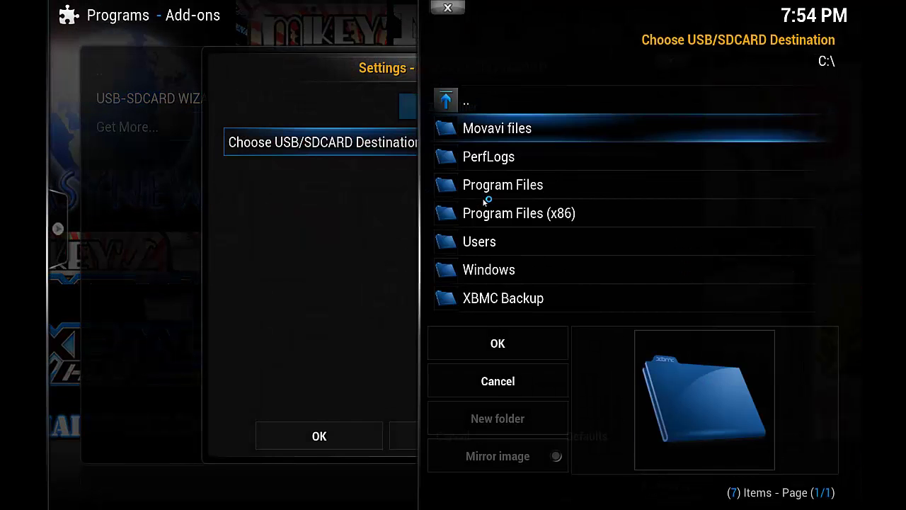
{"action": "key", "text": "Down"}
{"action": "key", "text": "Down"}
{"action": "key", "text": "Down"}
{"action": "key", "text": "Down"}
{"action": "key", "text": "Down"}
{"action": "key", "text": "Down"}
{"action": "key", "text": "Return"}
{"action": "key", "text": "Down"}
{"action": "key", "text": "Return"}
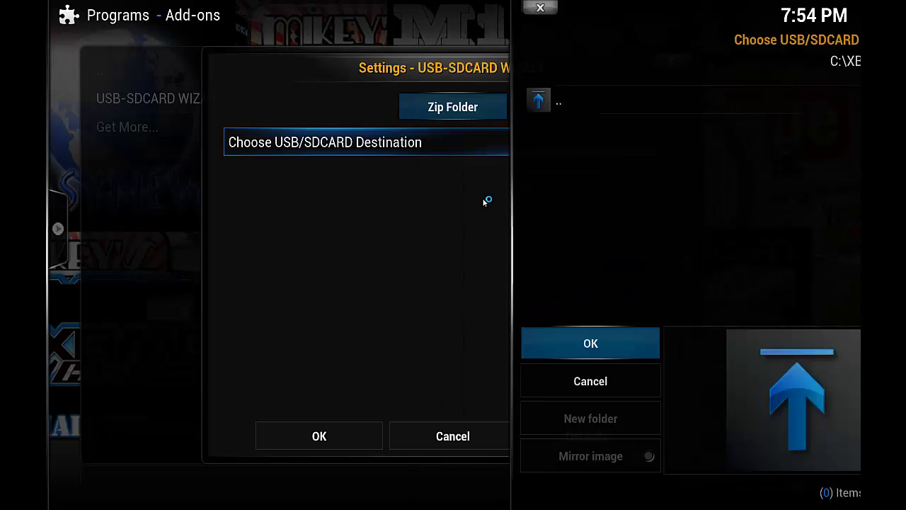
- Save the USB-SDCARD WIZARD settings and run the wizard with the Restore option
{"action": "key", "text": "Down"}
{"action": "key", "text": "Return"}
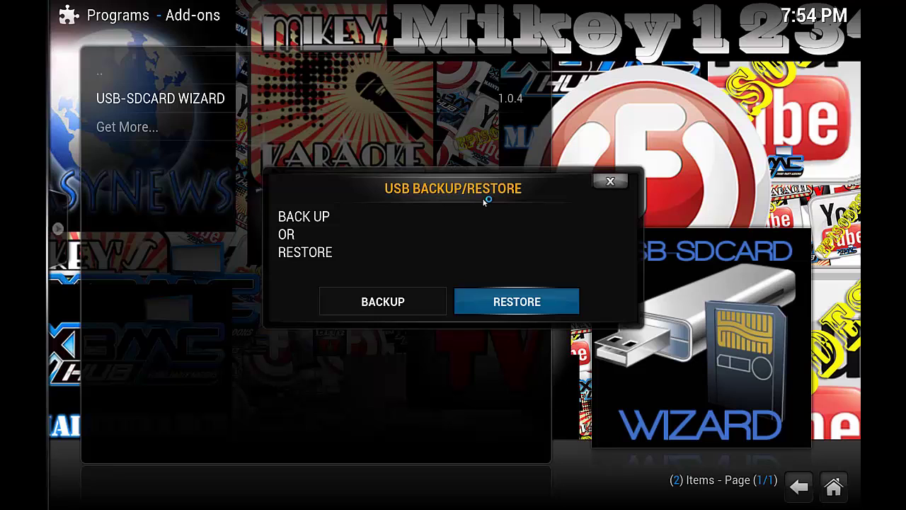
{"action": "key", "text": "Return"}
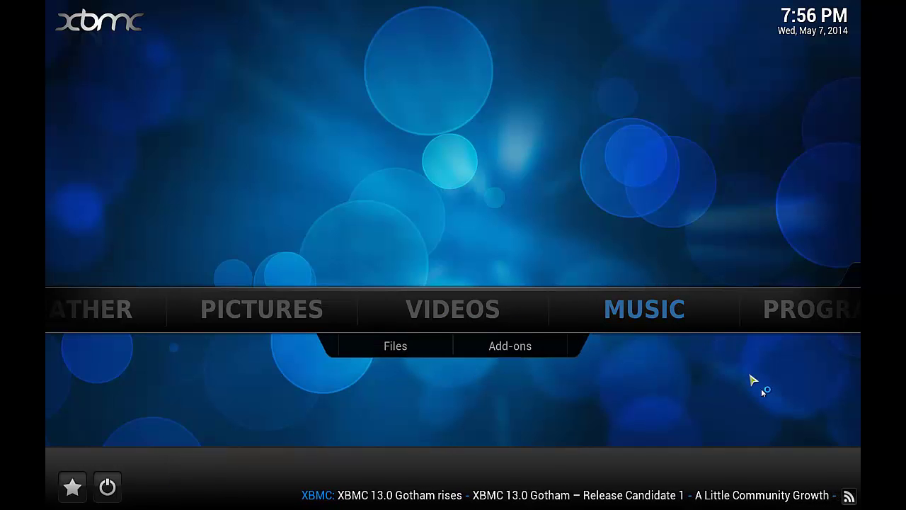
- Change the skin to CCM-lite - Xunity Mod in the Appearance settings
{"action": "key", "text": "Right"}
{"action": "key", "text": "Right"}
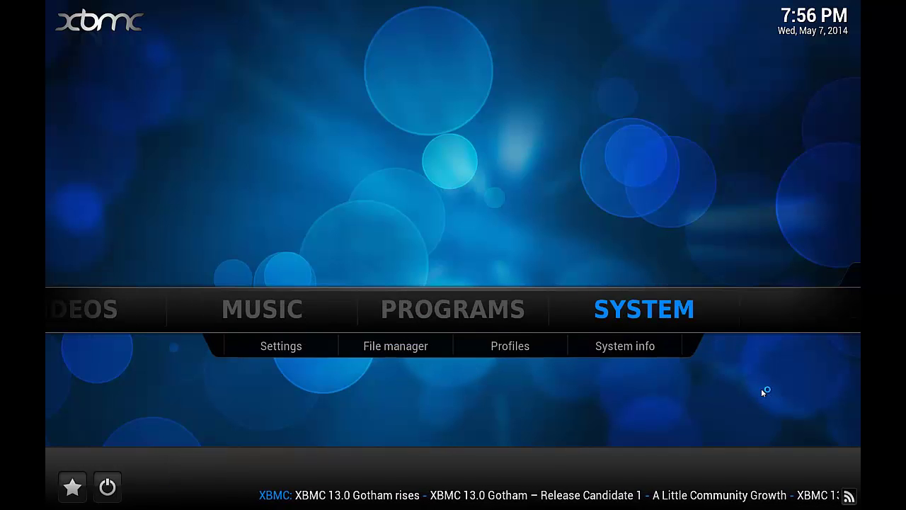
{"action": "key", "text": "Down"}
{"action": "key", "text": "Return"}
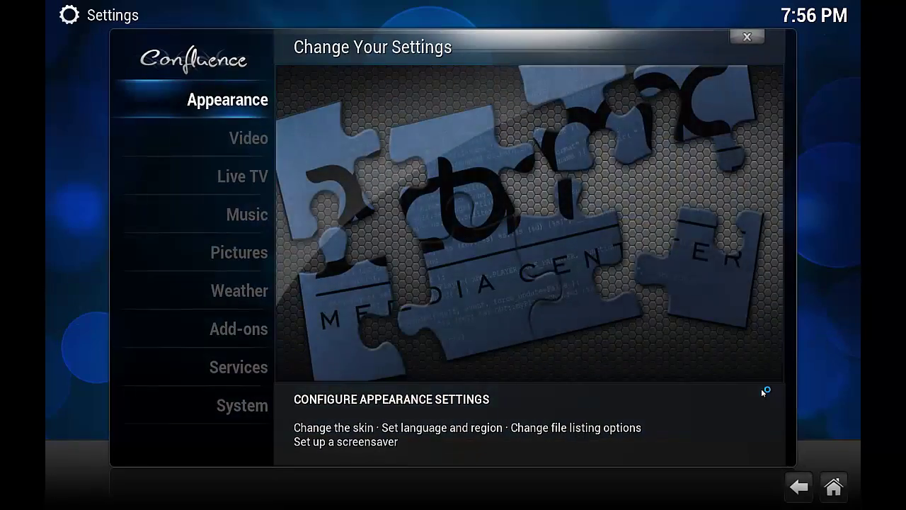
{"action": "key", "text": "Return"}
{"action": "key", "text": "Return"}
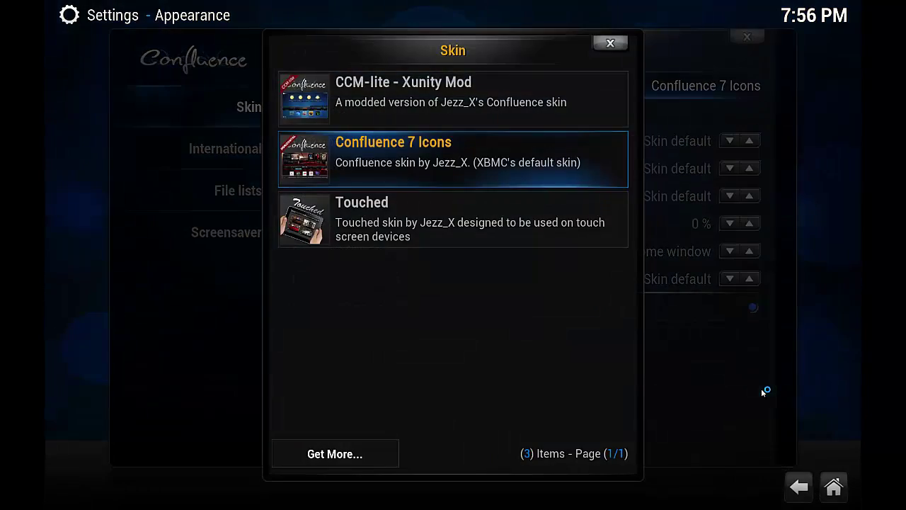
{"action": "key", "text": "Up"}
{"action": "key", "text": "Return"}
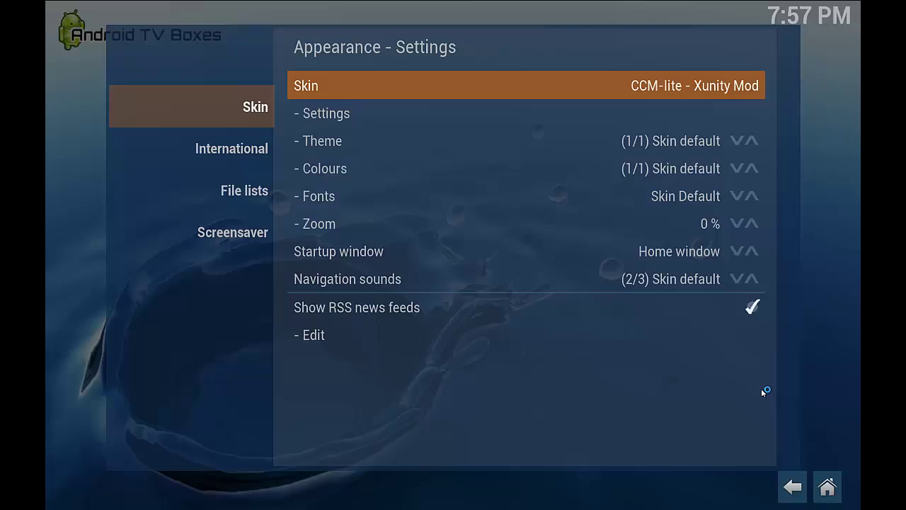
- Return to the home screen and examine the new skin's sections, including Virgin, Family and Videos
{"action": "key", "text": "Escape"}
{"action": "key", "text": "Escape"}
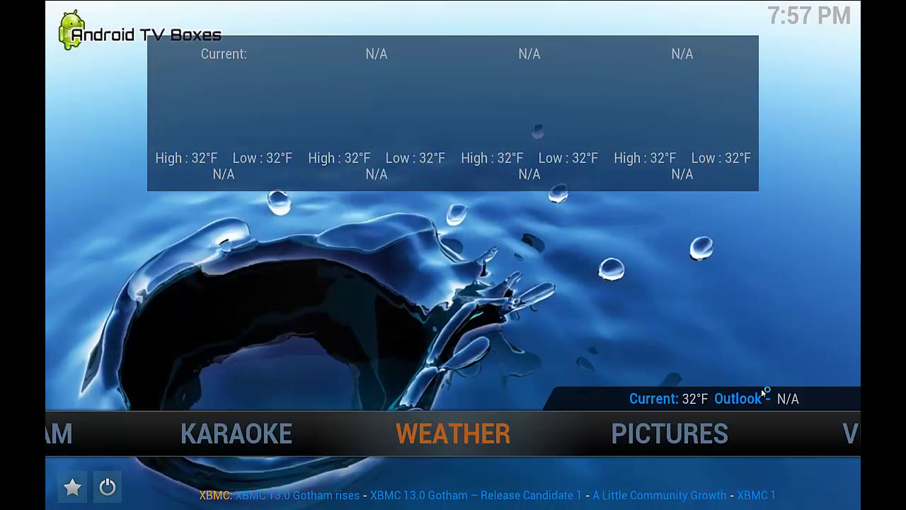
{"action": "key", "text": "Left"}
{"action": "key", "text": "Right"}
{"action": "key", "text": "Right"}
{"action": "key", "text": "Right"}
{"action": "key", "text": "Right"}
{"action": "key", "text": "Right"}
{"action": "key", "text": "Right"}
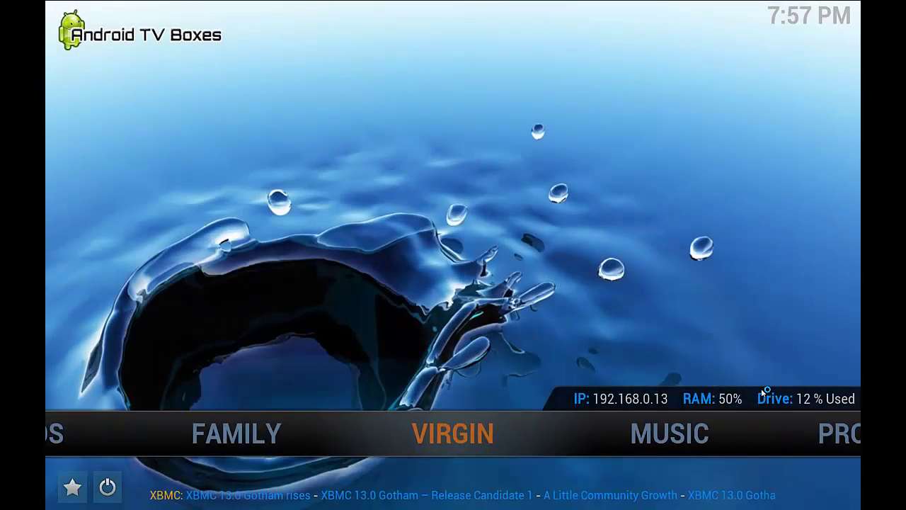
{"action": "key", "text": "Right"}
{"action": "key", "text": "Left"}
{"action": "key", "text": "Left"}
{"action": "key", "text": "Left"}
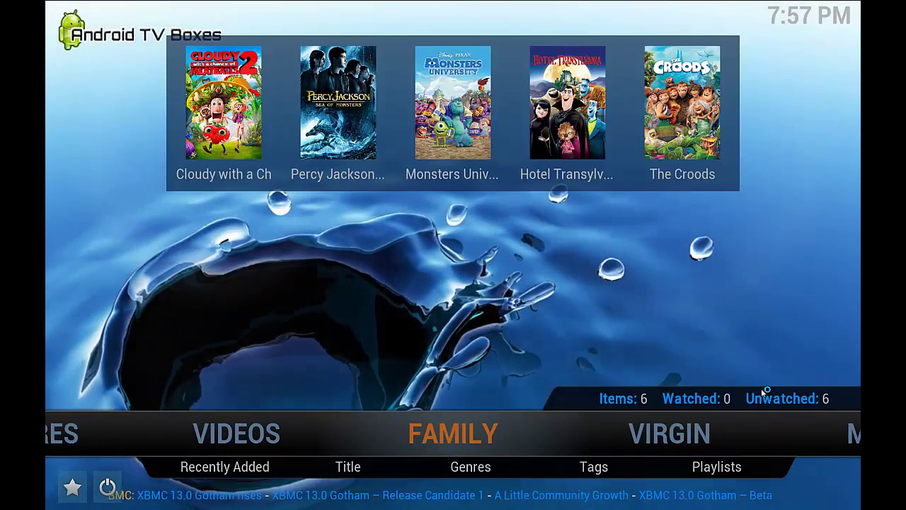
{"action": "key", "text": "Left"}
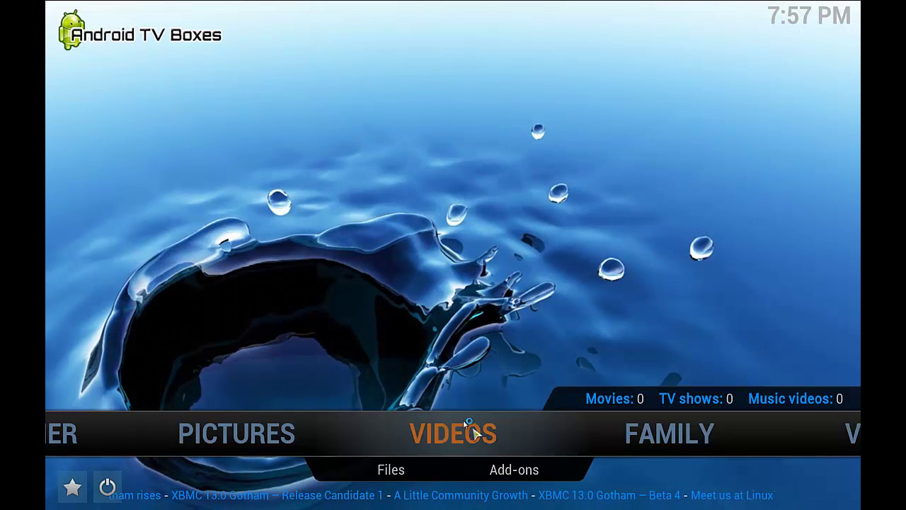
- Exit and relaunch XBMC, and look through the home menu sections from Weather to Music
{"action": "left_click", "coordinate": [107, 487]}
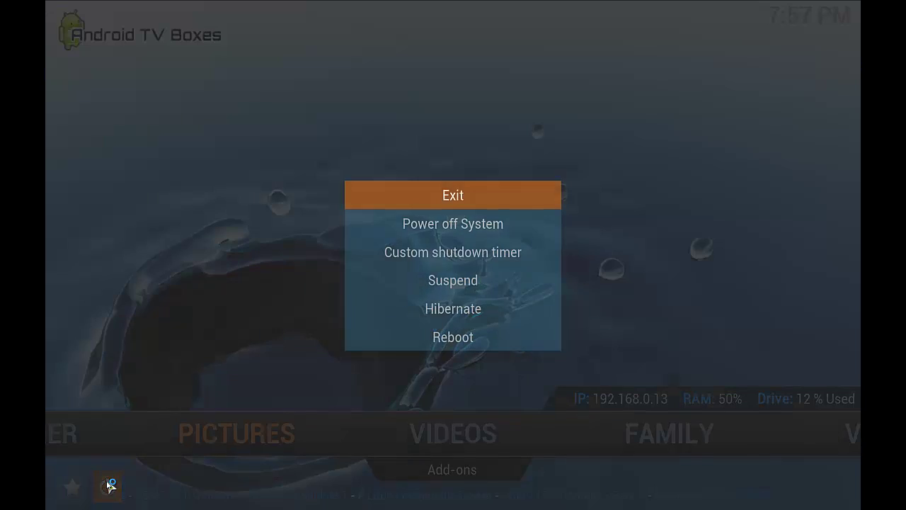
{"action": "left_click", "coordinate": [476, 209]}
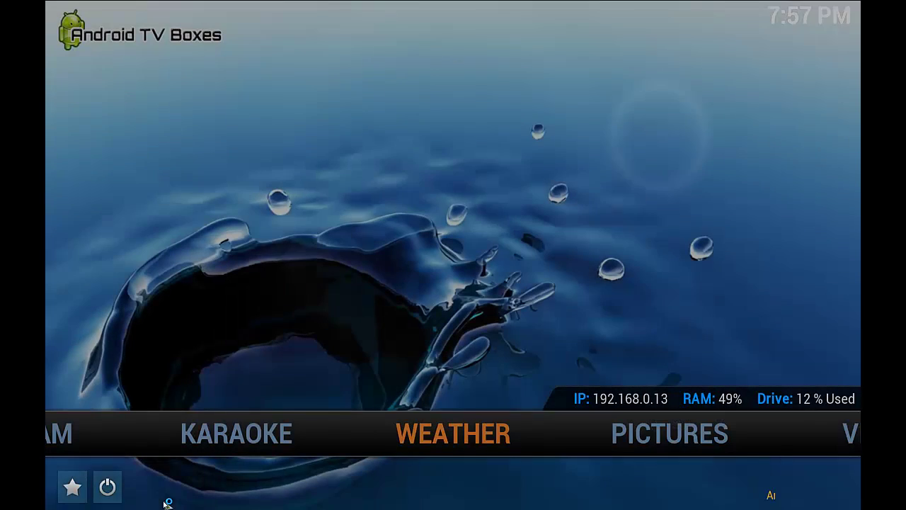
{"action": "key", "text": "Right"}
{"action": "key", "text": "Right"}
{"action": "key", "text": "Right"}
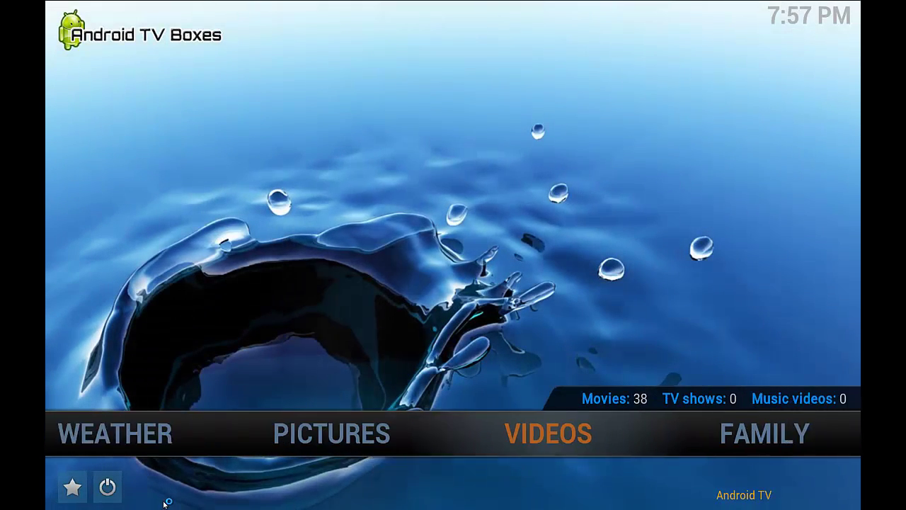
{"action": "key", "text": "Left"}
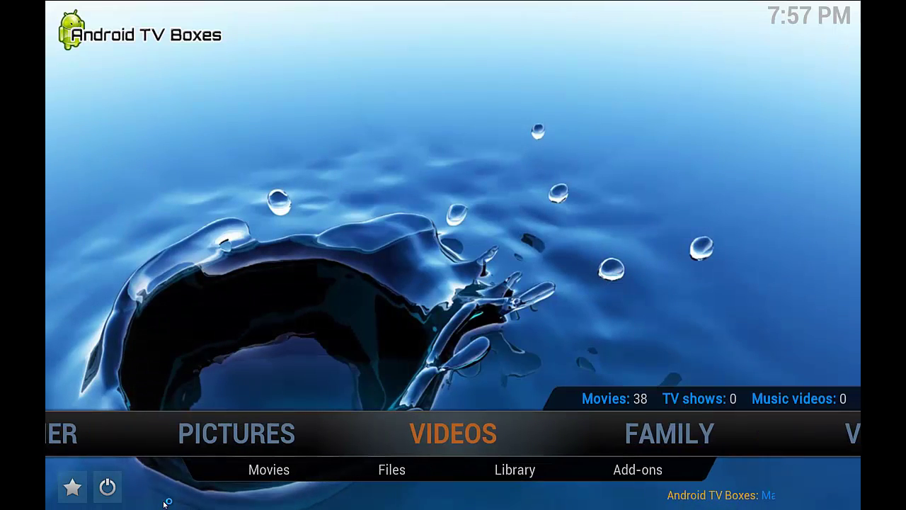
{"action": "key", "text": "Right"}
{"action": "key", "text": "Right"}
{"action": "key", "text": "Right"}
{"action": "key", "text": "Right"}
{"action": "key", "text": "Right"}
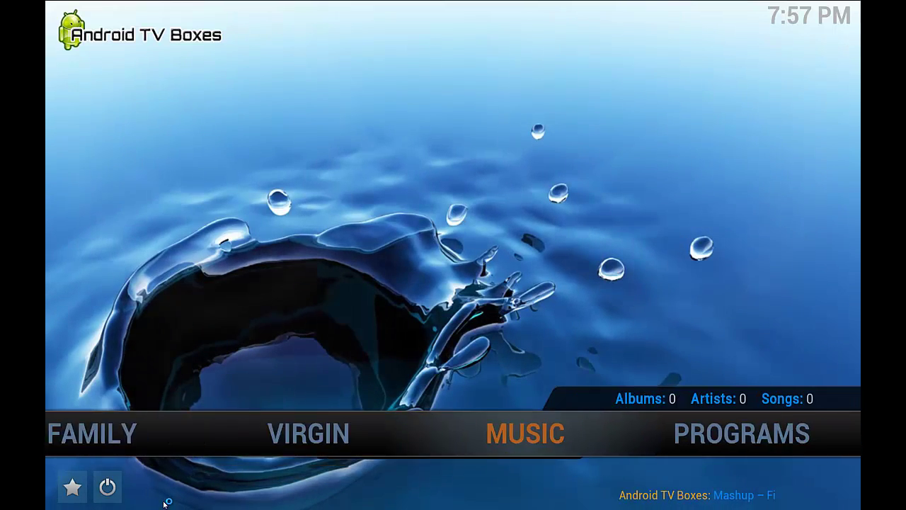
{"action": "key", "text": "Left"}
{"action": "key", "text": "Left"}
{"action": "key", "text": "Left"}
{"action": "key", "text": "Left"}
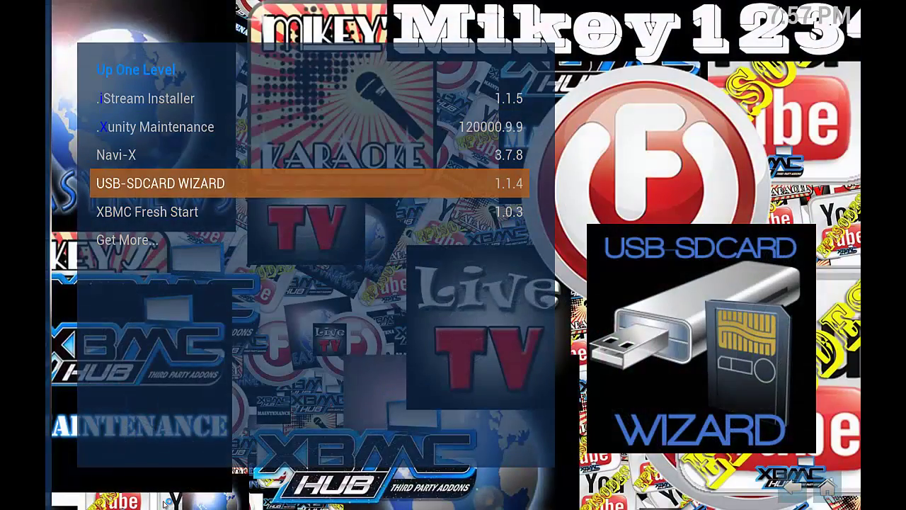
- Run a FULL RESTORE from the Restore options of USB-SDCARD WIZARD
{"action": "key", "text": "Escape"}
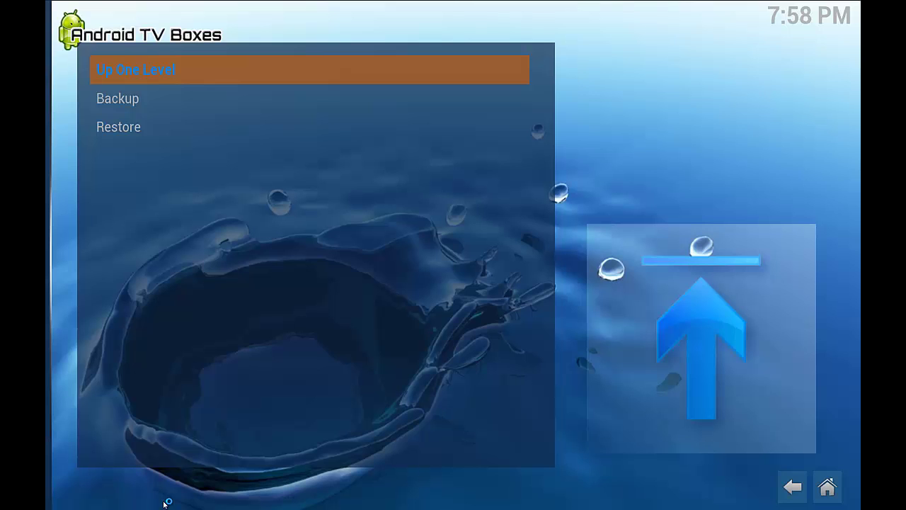
{"action": "key", "text": "Down"}
{"action": "key", "text": "Down"}
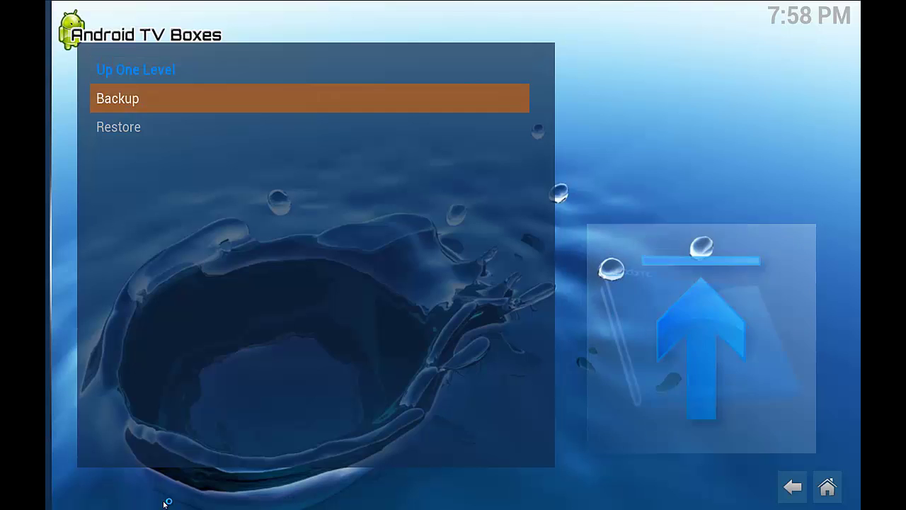
{"action": "key", "text": "Return"}
{"action": "key", "text": "Down"}
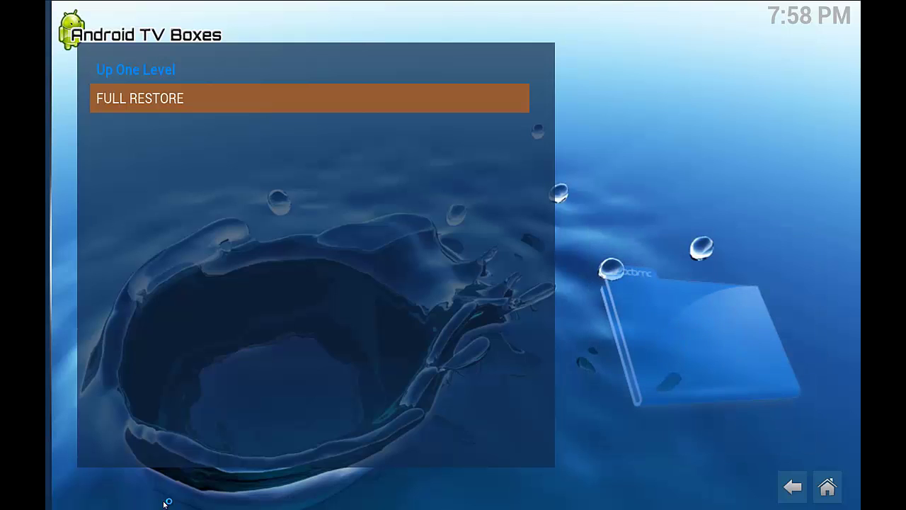
{"action": "key", "text": "Return"}
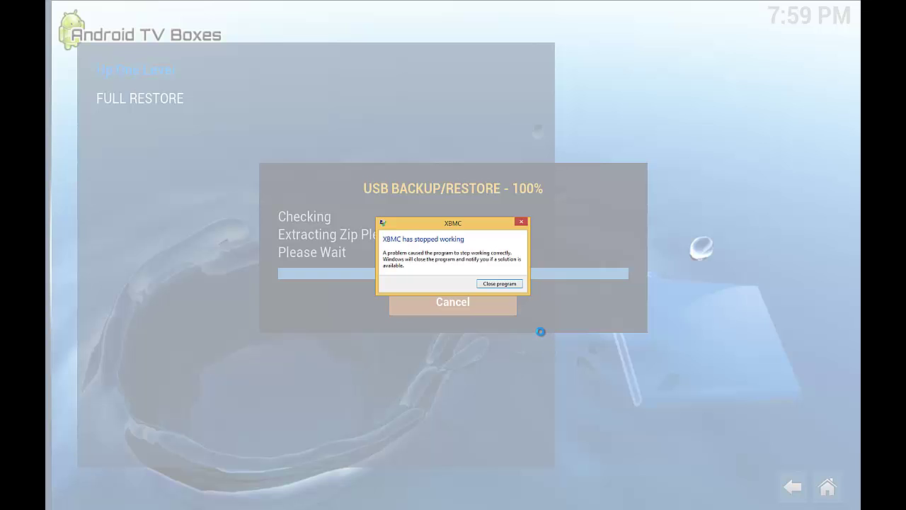
- Close the crashed XBMC program and the Roaming folder window
{"action": "left_click", "coordinate": [516, 286]}
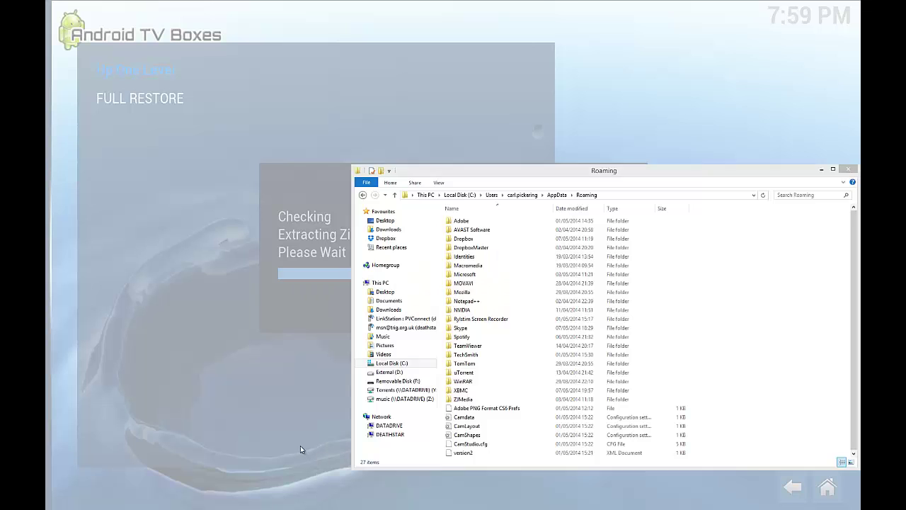
{"action": "left_click", "coordinate": [847, 170]}
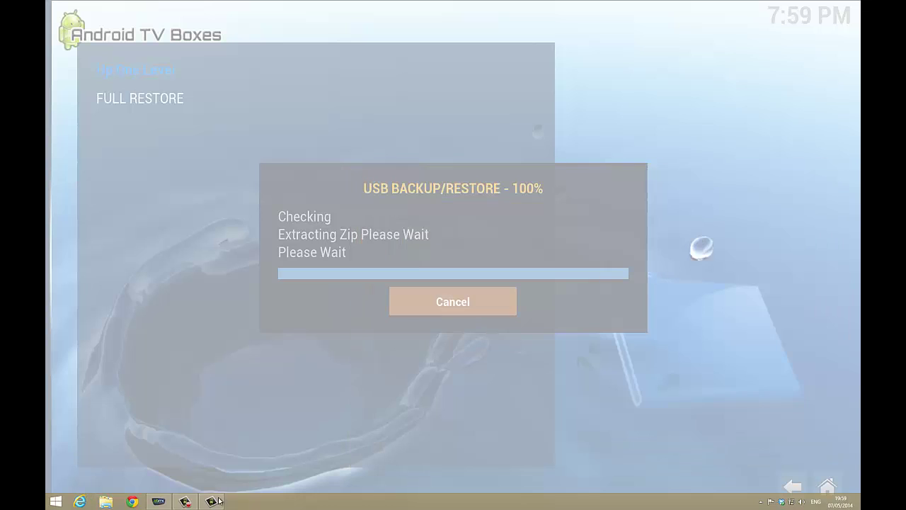
{"action": "right_click", "coordinate": [249, 504]}
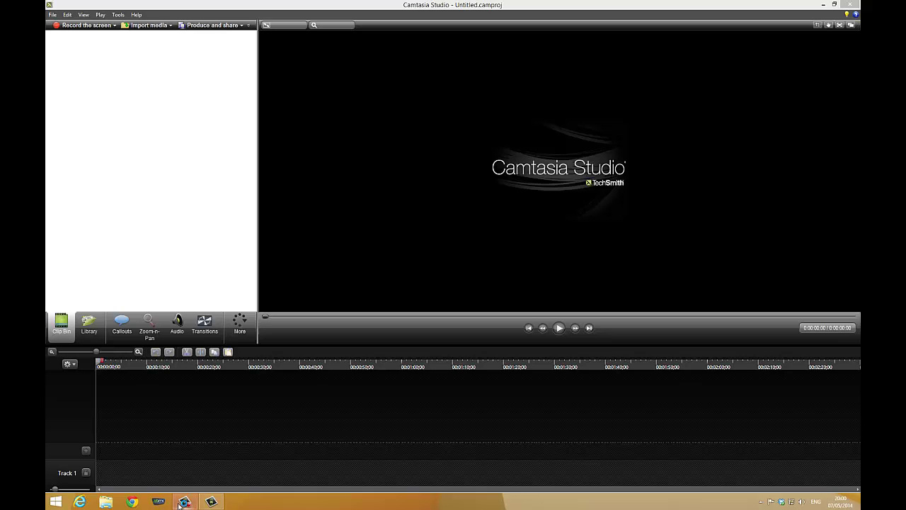
- Relaunch XBMC, close Task Manager and view the Videos section of the home menu
{"action": "left_click", "coordinate": [162, 501]}
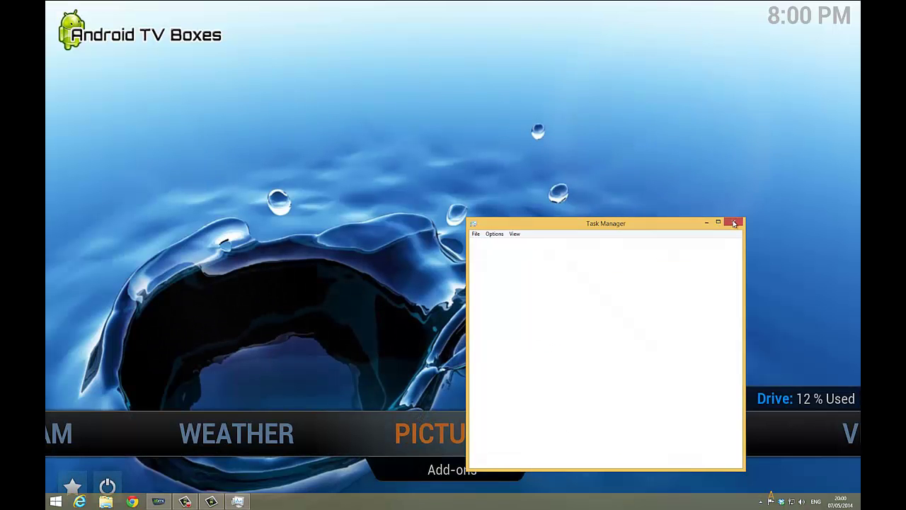
{"action": "left_click", "coordinate": [733, 220]}
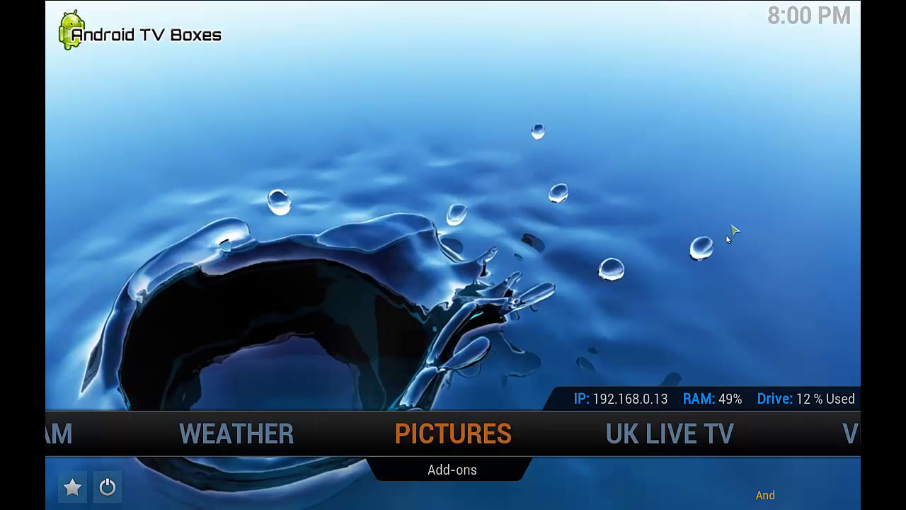
{"action": "key", "text": "Right"}
{"action": "key", "text": "Right"}
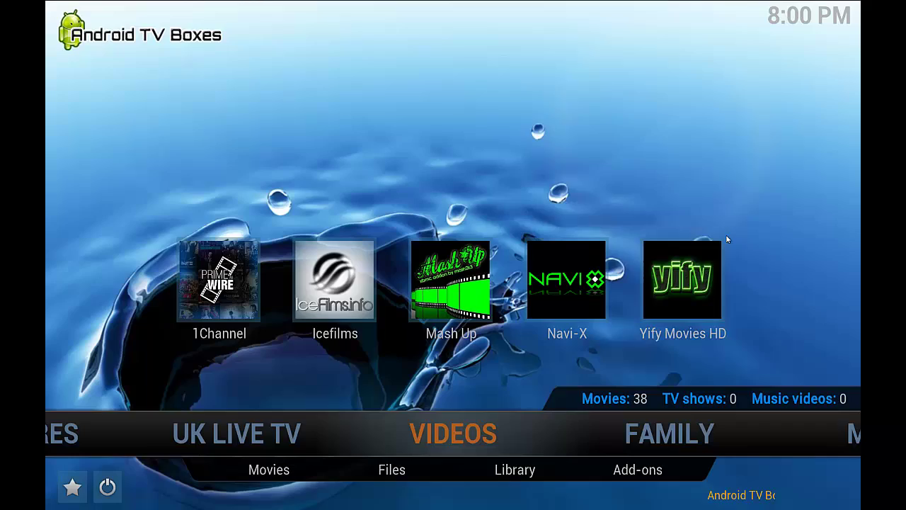
- Look through the restored home menu sections between Weather and Music, finishing on UK Live TV
{"action": "key", "text": "Right"}
{"action": "key", "text": "Right"}
{"action": "key", "text": "Right"}
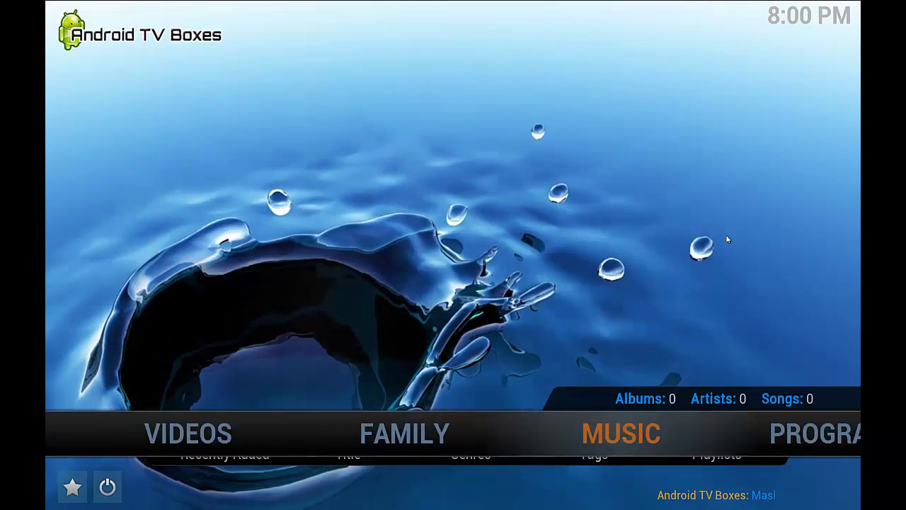
{"action": "key", "text": "Left"}
{"action": "key", "text": "Left"}
{"action": "key", "text": "Left"}
{"action": "key", "text": "Left"}
{"action": "key", "text": "Left"}
{"action": "key", "text": "Left"}
{"action": "key", "text": "Left"}
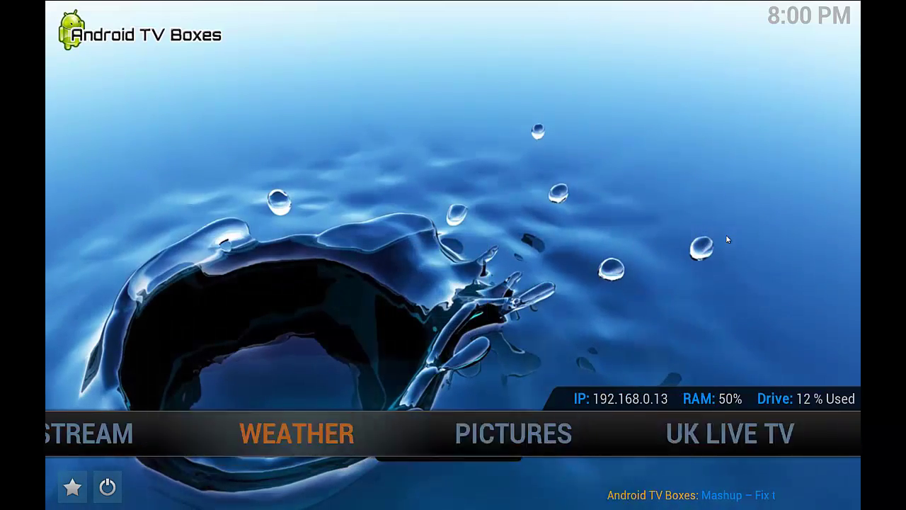
{"action": "key", "text": "Right"}
{"action": "key", "text": "Right"}
{"action": "key", "text": "Right"}
{"action": "key", "text": "Right"}
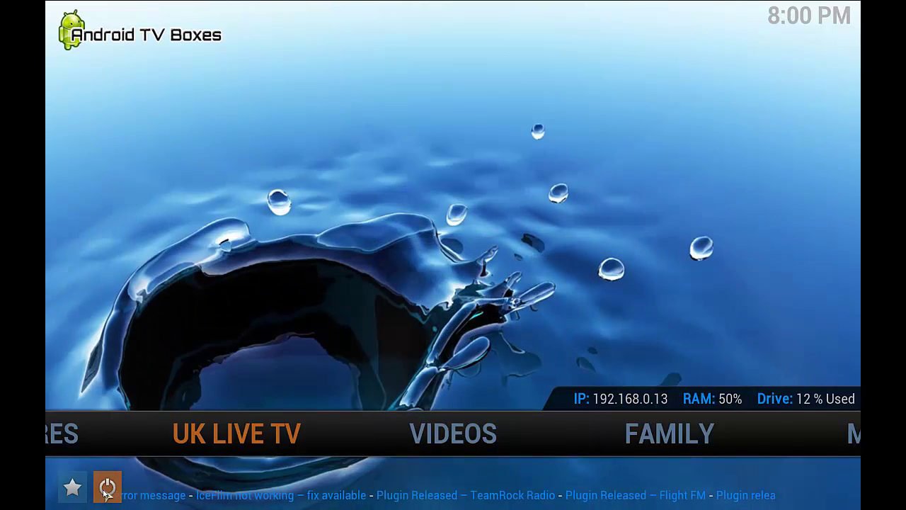
- Exit XBMC and bring up the Camtasia recorder window
{"action": "left_click", "coordinate": [108, 487]}
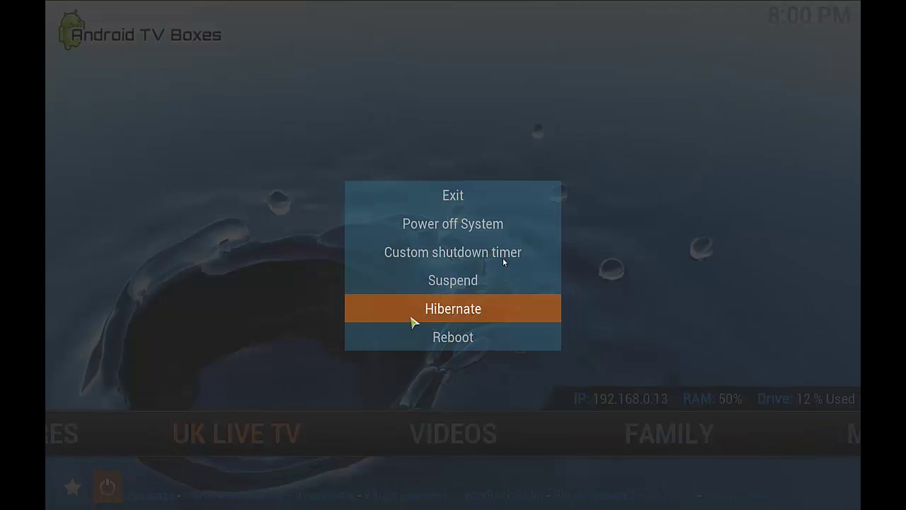
{"action": "left_click", "coordinate": [513, 207]}
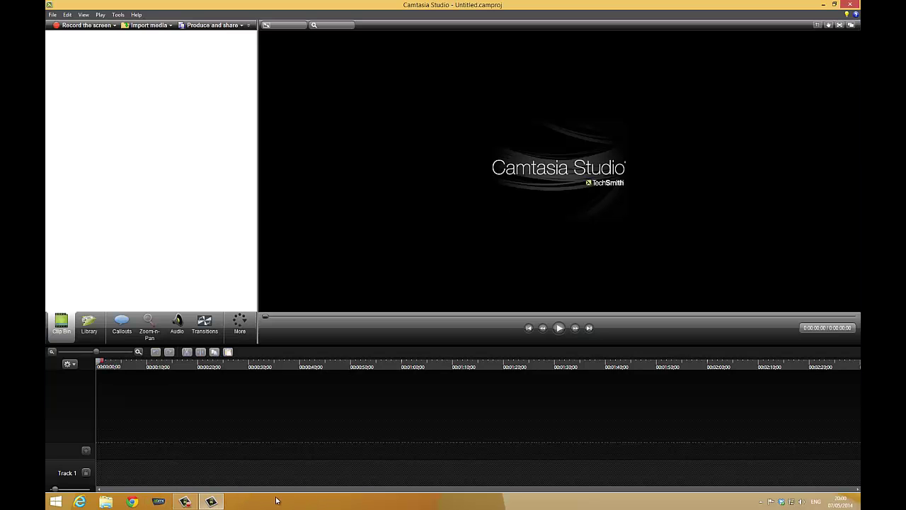
{"action": "left_click", "coordinate": [189, 504]}
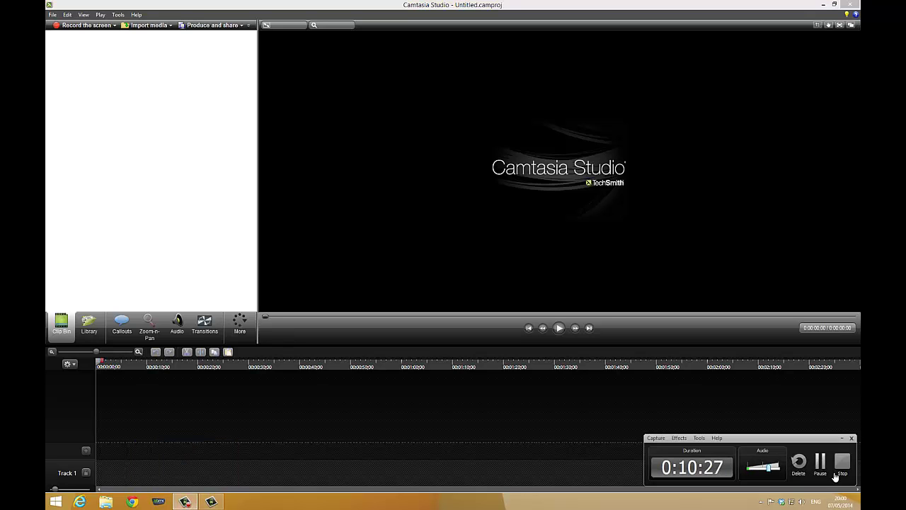